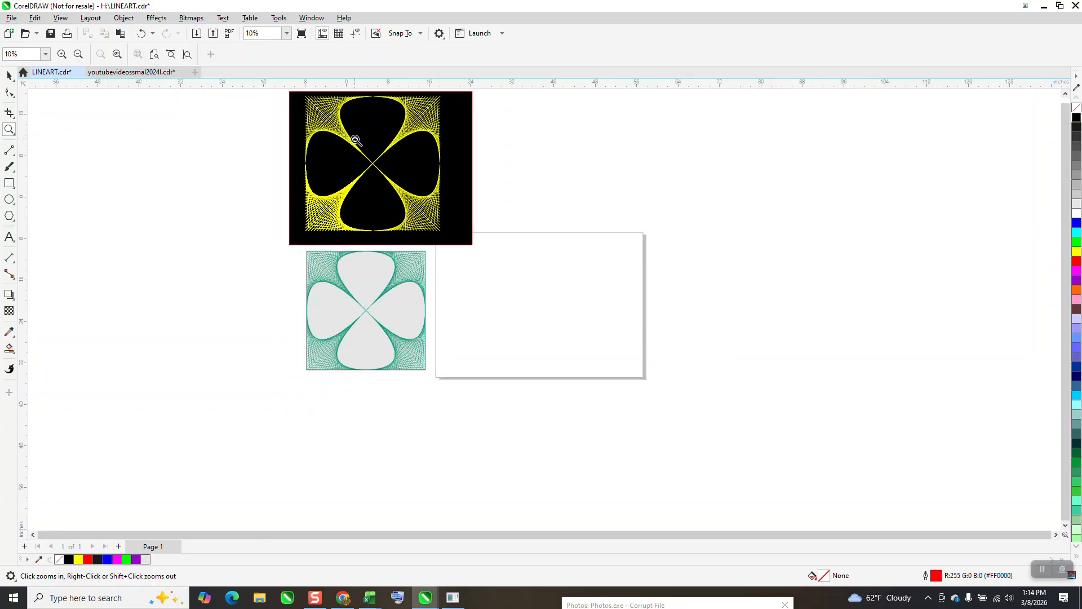
Step: Examine the yellow and green four-petal line-art samples up close
{"action": "left_click_drag", "start_coordinate": [388, 141], "coordinate": [487, 195]}
{"action": "scroll", "coordinate": [487, 222], "scroll_direction": "down", "scroll_amount": 5}
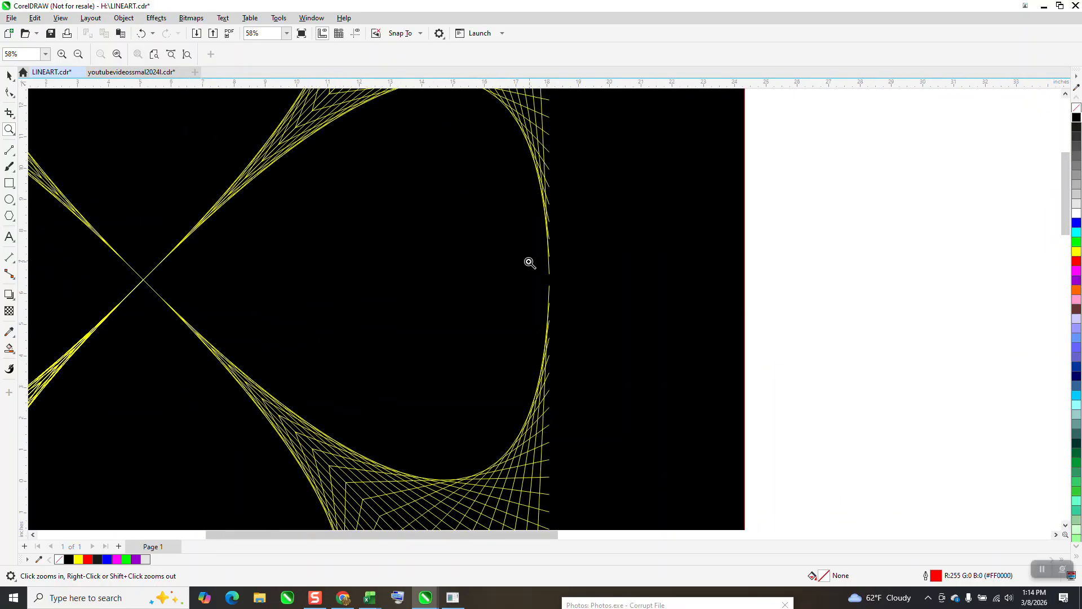
{"action": "scroll", "coordinate": [454, 249], "scroll_direction": "down", "scroll_amount": 1}
{"action": "scroll", "coordinate": [346, 203], "scroll_direction": "down", "scroll_amount": 3}
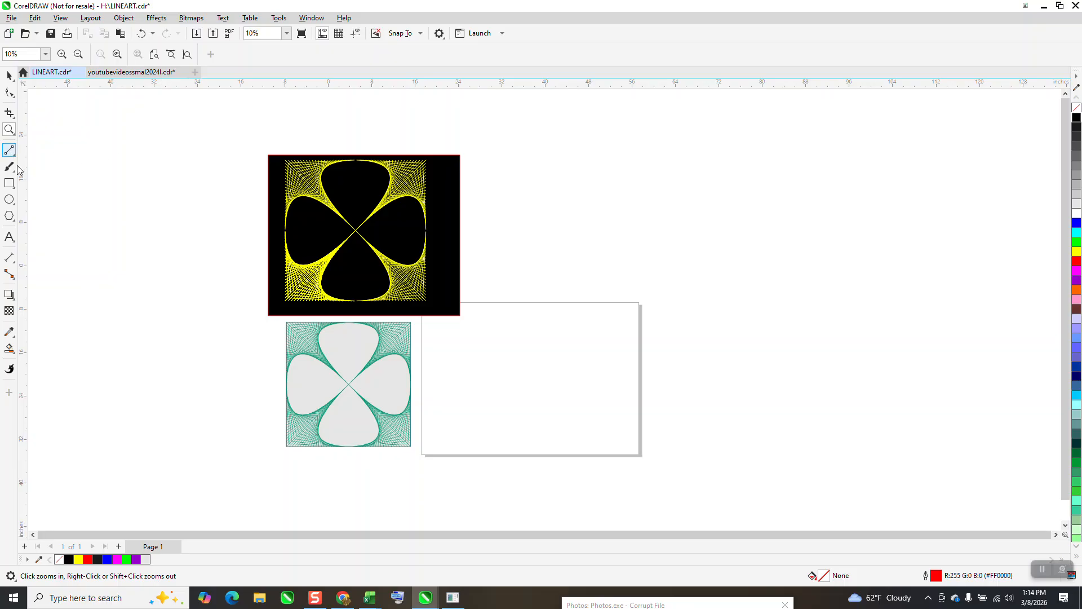
{"action": "left_click_drag", "start_coordinate": [259, 315], "coordinate": [402, 404]}
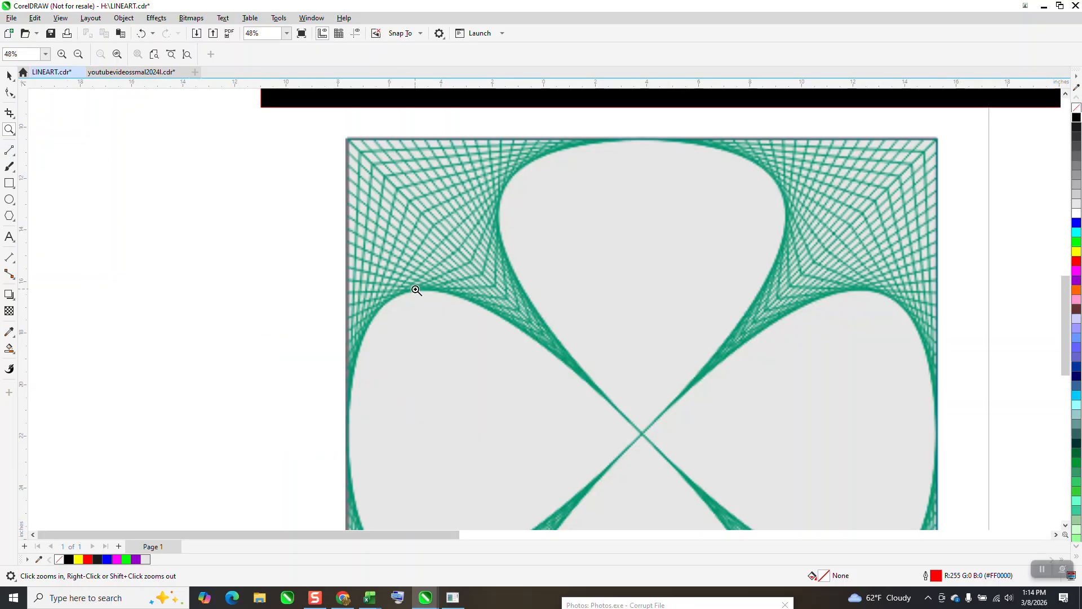
{"action": "scroll", "coordinate": [416, 290], "scroll_direction": "down", "scroll_amount": 3}
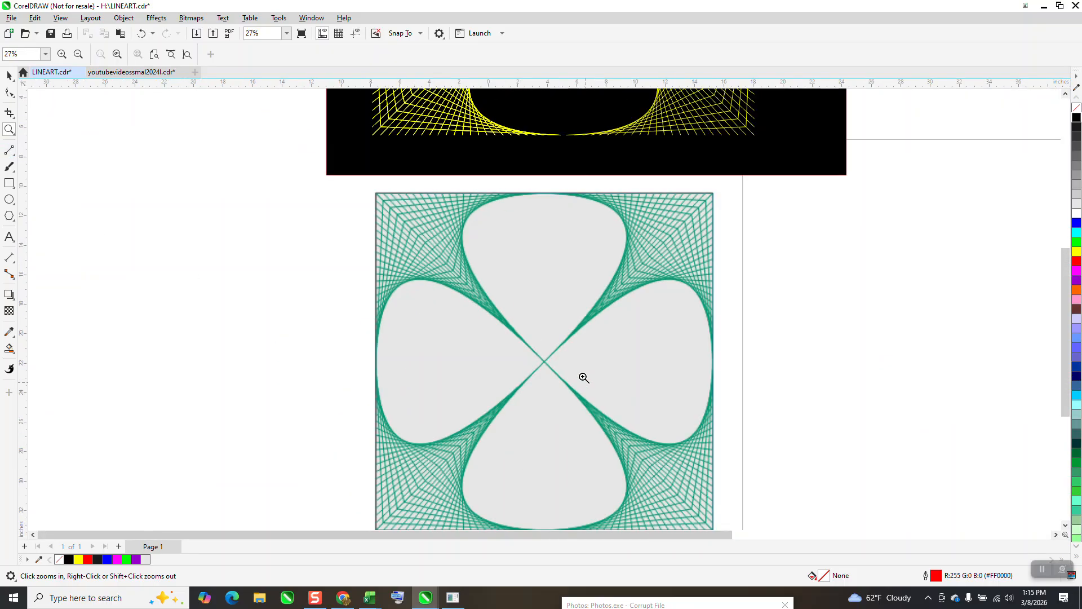
{"action": "scroll", "coordinate": [473, 326], "scroll_direction": "down", "scroll_amount": 3}
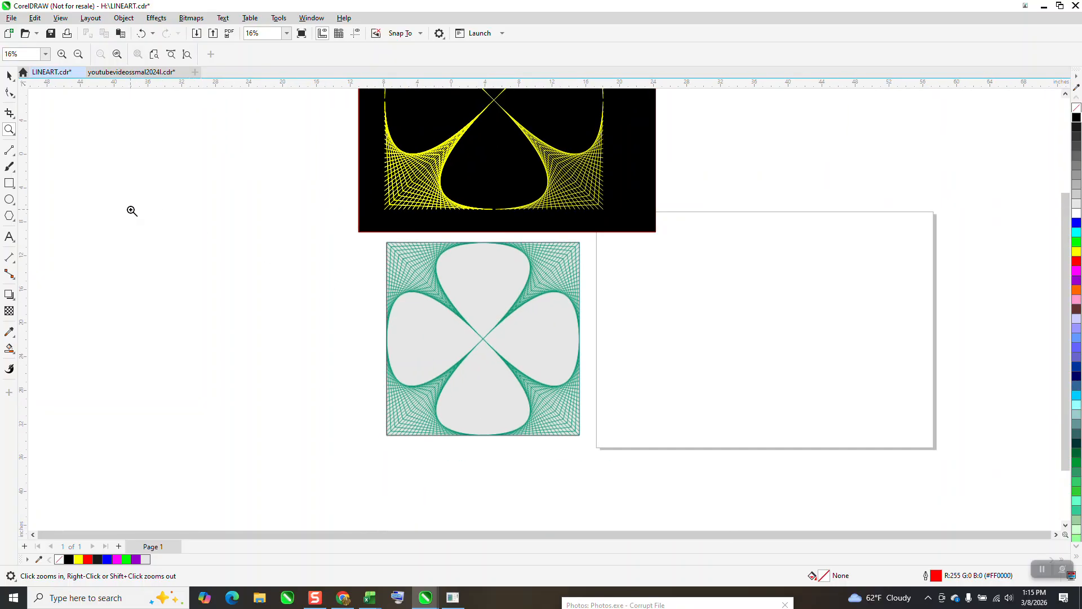
Step: Draw a square about 14.39 inches wide on the blank page and connect its opposite corners with two diagonal lines
{"action": "left_click", "coordinate": [9, 183]}
{"action": "left_click_drag", "start_coordinate": [825, 269], "coordinate": [705, 390]}
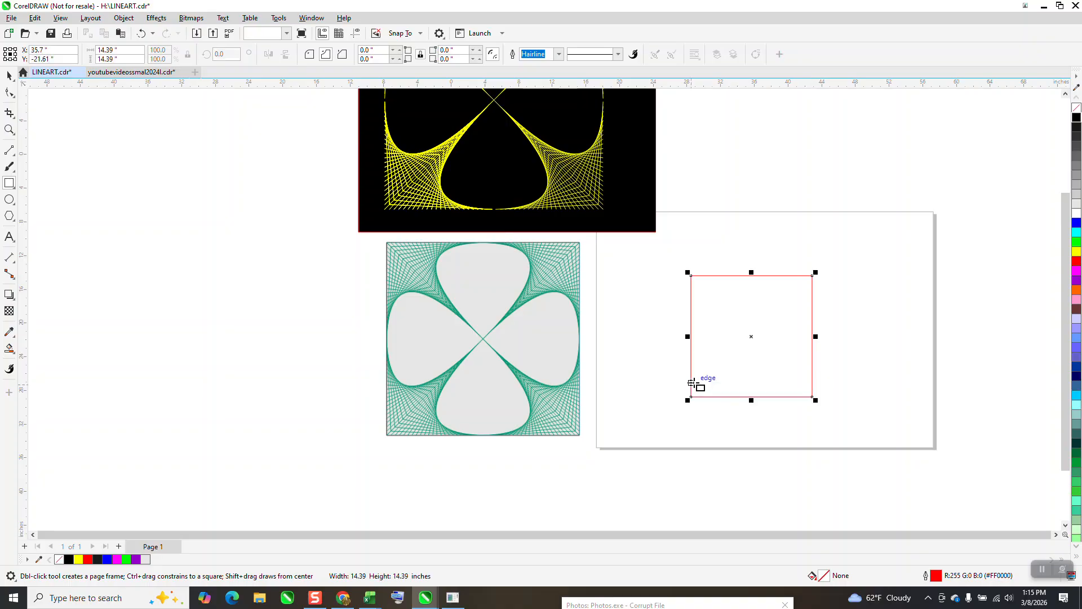
{"action": "left_click", "coordinate": [9, 129]}
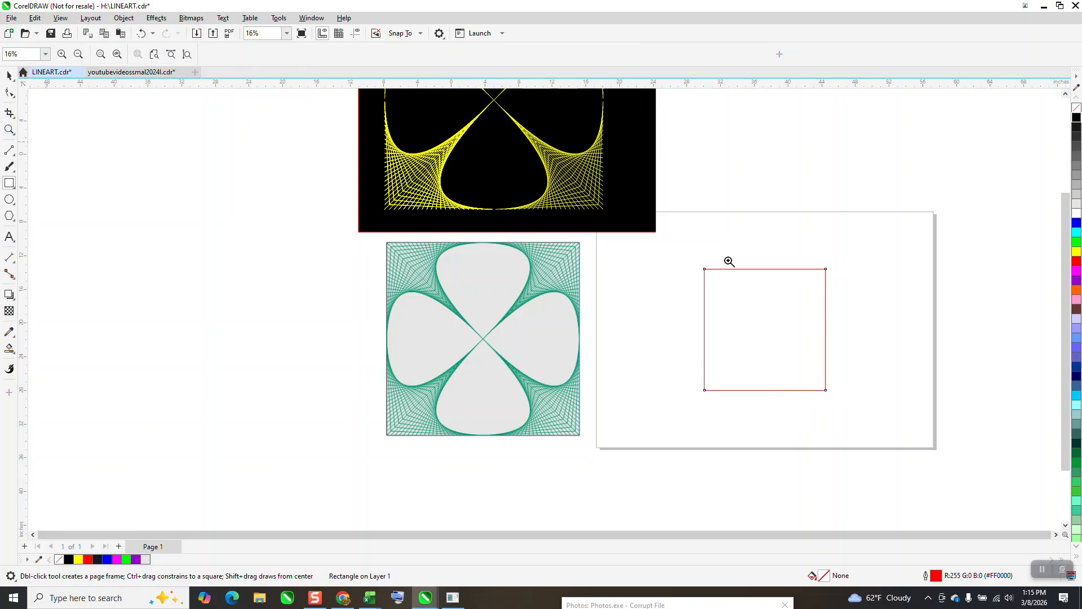
{"action": "left_click_drag", "start_coordinate": [930, 455], "coordinate": [930, 456]}
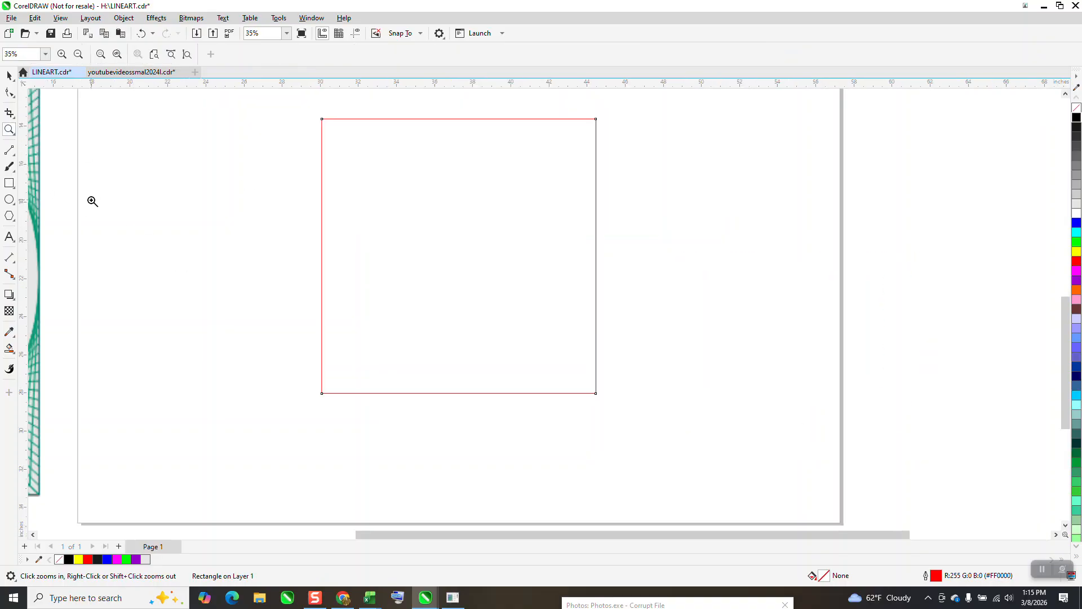
{"action": "left_click", "coordinate": [13, 156]}
{"action": "left_click", "coordinate": [42, 163]}
{"action": "left_click_drag", "start_coordinate": [595, 119], "coordinate": [322, 393]}
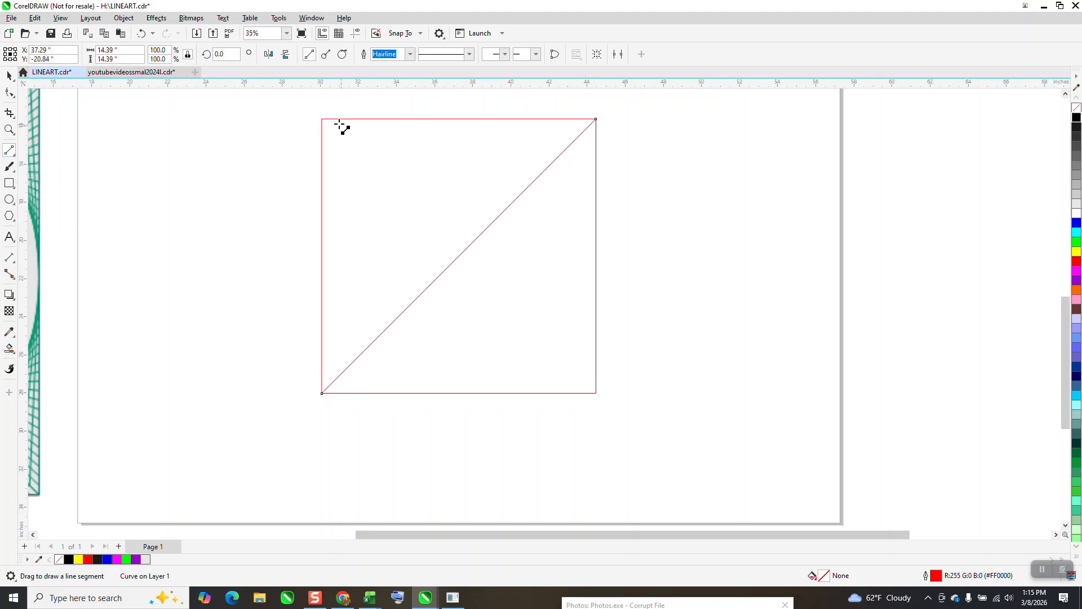
{"action": "left_click_drag", "start_coordinate": [322, 119], "coordinate": [596, 393]}
Step: Give the square and both diagonals a black outline and group them
{"action": "left_click", "coordinate": [9, 75]}
{"action": "left_click_drag", "start_coordinate": [281, 100], "coordinate": [745, 459]}
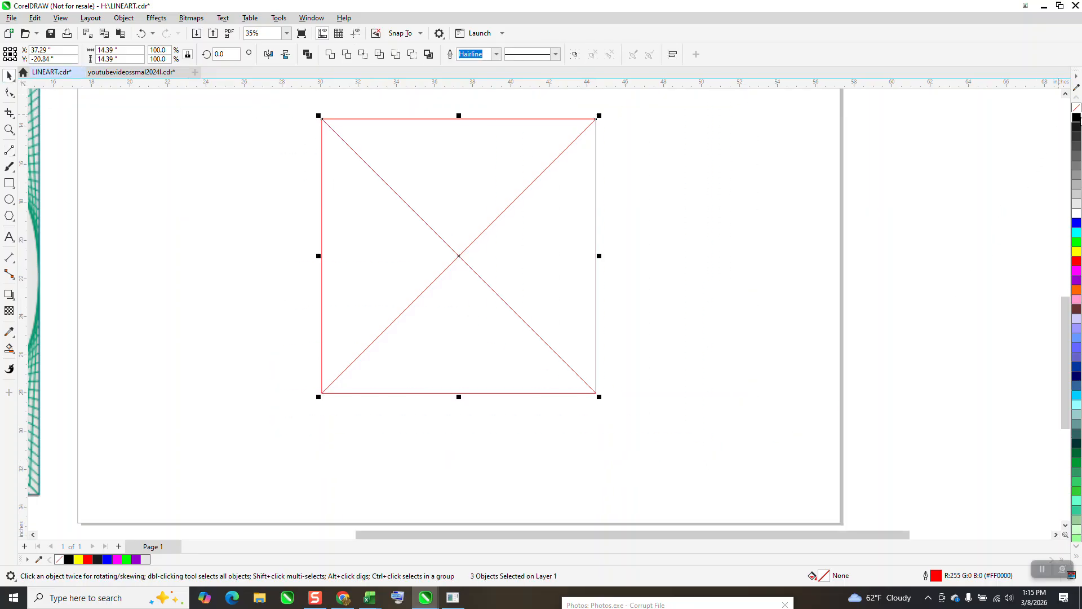
{"action": "right_click", "coordinate": [1076, 117]}
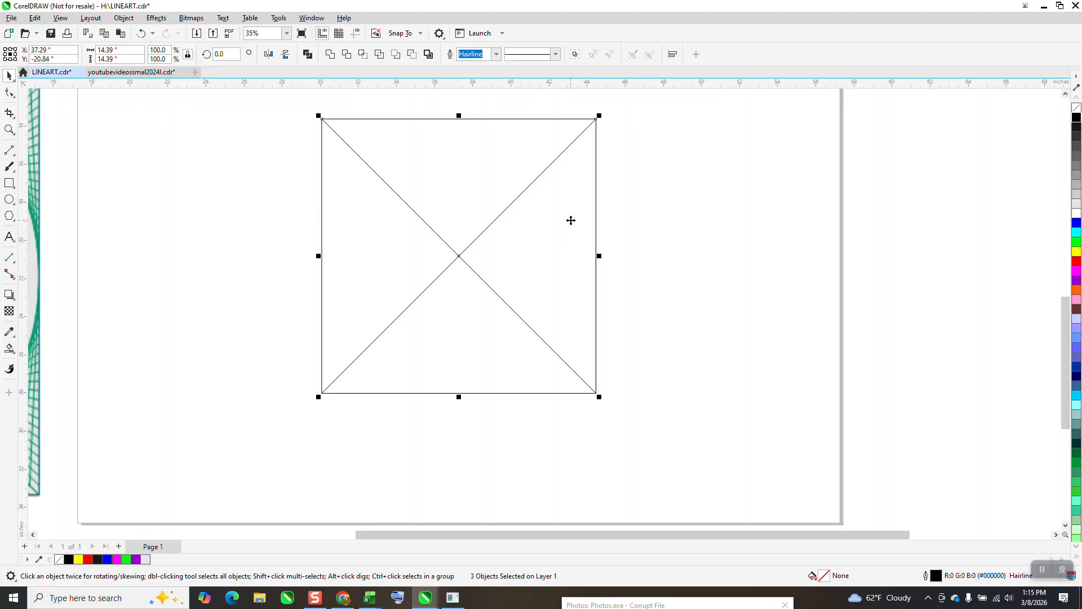
{"action": "key", "text": "ctrl+g"}
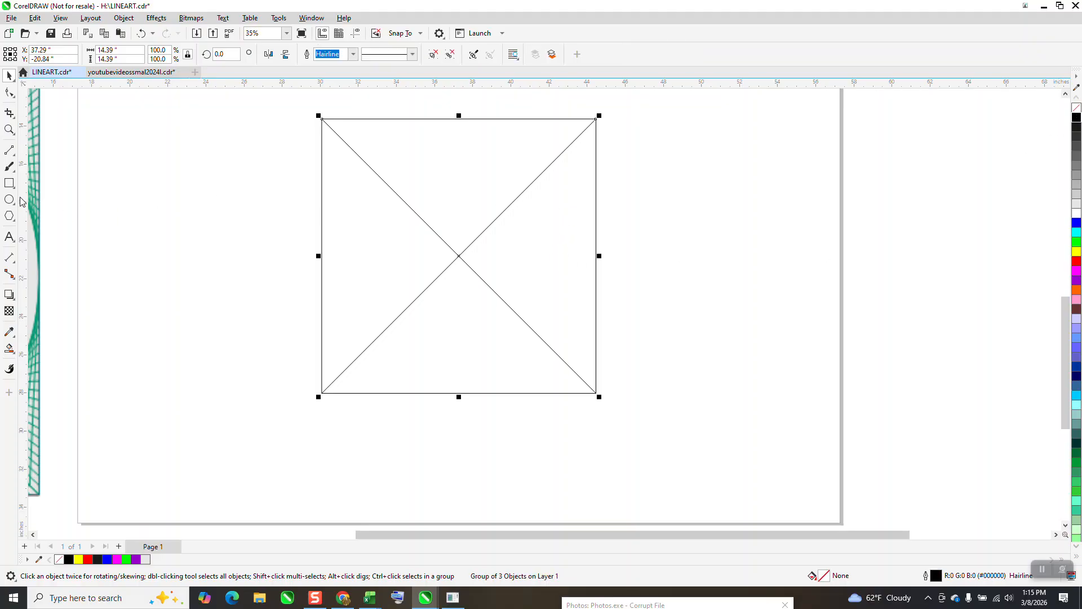
Step: Draw a horizontal line about 1.15 inches long and centre copies on the square's two left corners, leaving a spare copy outside
{"action": "left_click", "coordinate": [9, 150]}
{"action": "left_click_drag", "start_coordinate": [165, 181], "coordinate": [172, 182]}
{"action": "key", "text": "space"}
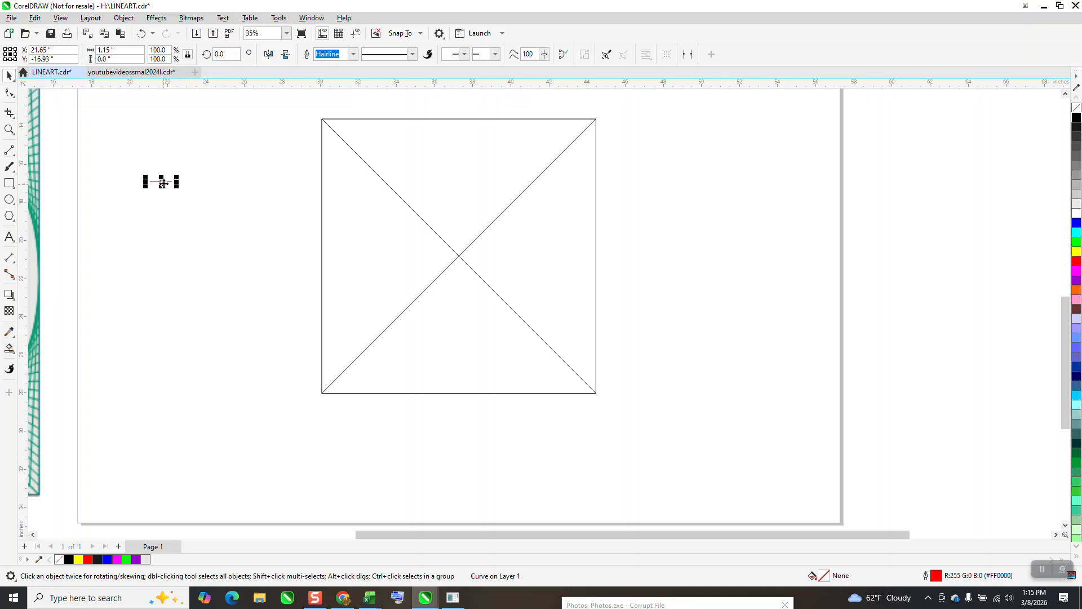
{"action": "left_click_drag", "start_coordinate": [163, 182], "coordinate": [323, 119]}
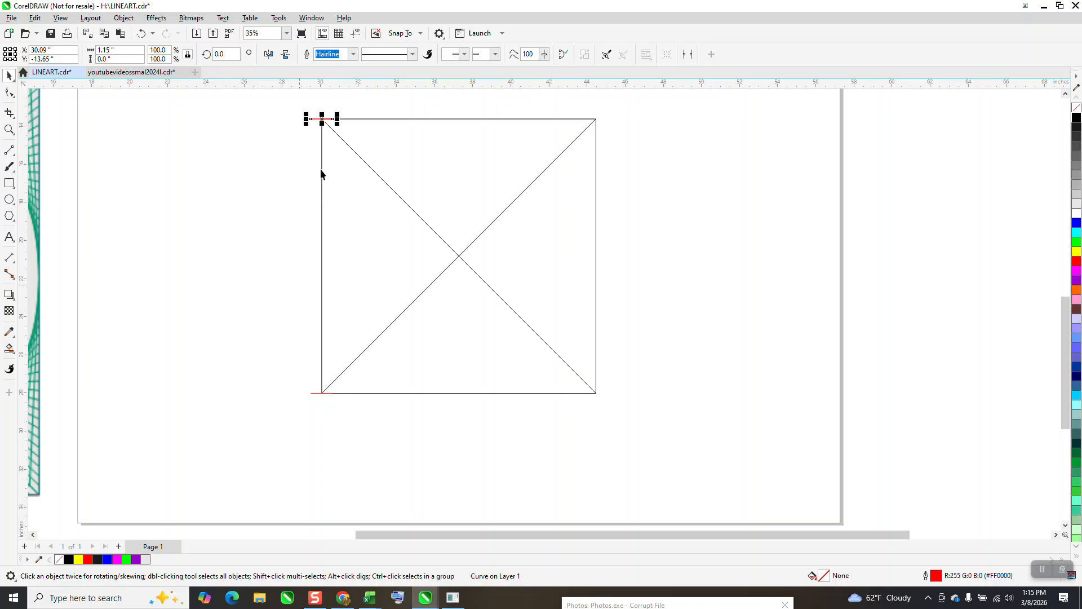
{"action": "mouse_move", "coordinate": [321, 120]}
{"action": "left_mouse_down"}
{"action": "mouse_move", "coordinate": [235, 154]}
{"action": "mouse_move", "coordinate": [168, 161]}
{"action": "left_mouse_up"}
{"action": "right_click", "coordinate": [168, 161]}
Step: Blend the two short lines at the square's left corners with 22 steps
{"action": "left_click_drag", "start_coordinate": [285, 100], "coordinate": [397, 421]}
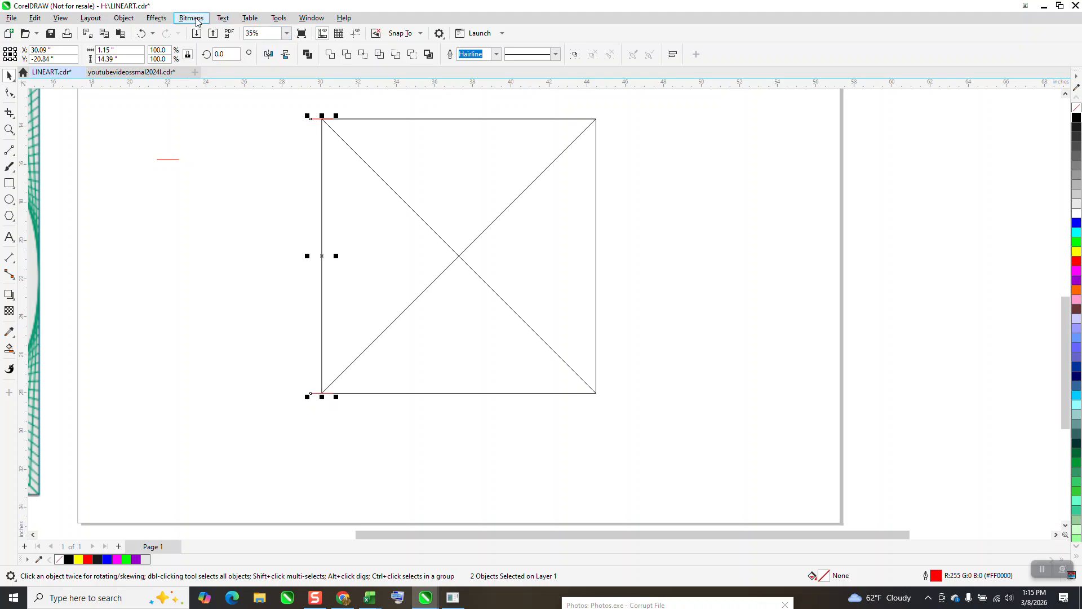
{"action": "left_click", "coordinate": [156, 18]}
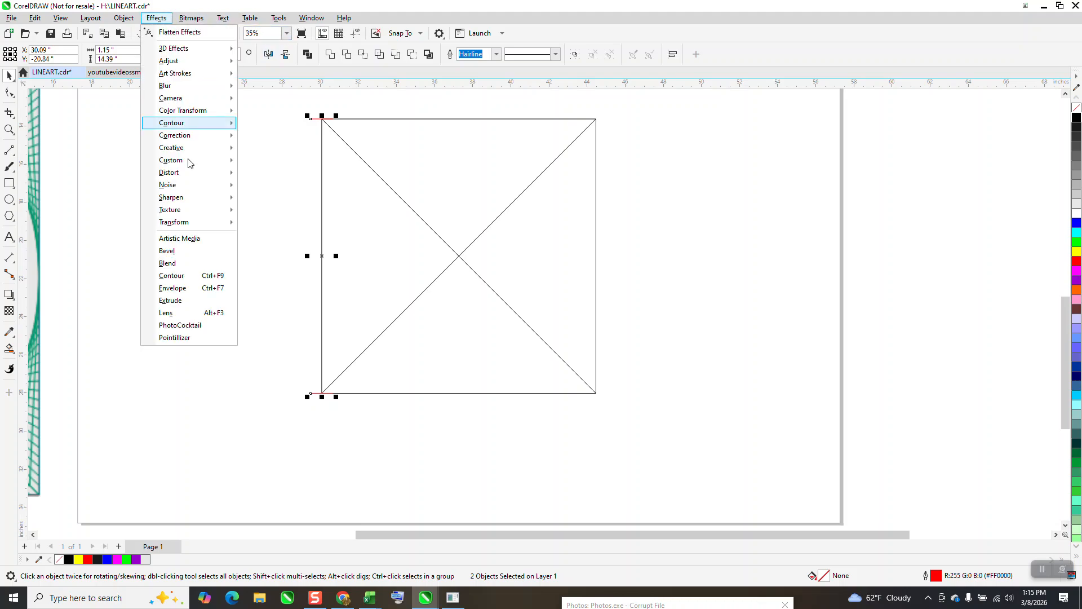
{"action": "left_click", "coordinate": [186, 263]}
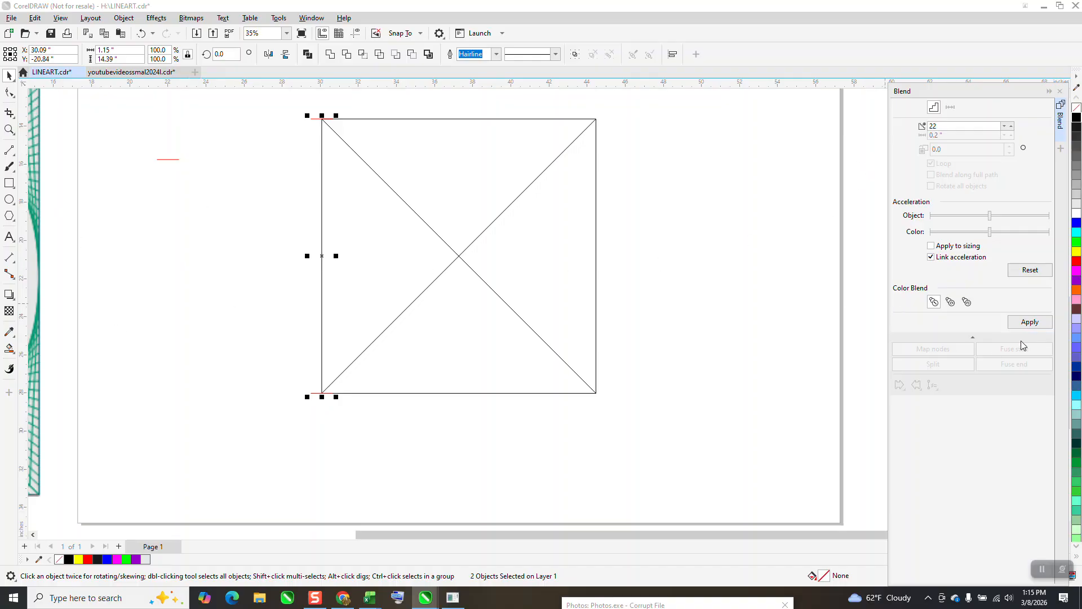
{"action": "left_click", "coordinate": [1029, 321]}
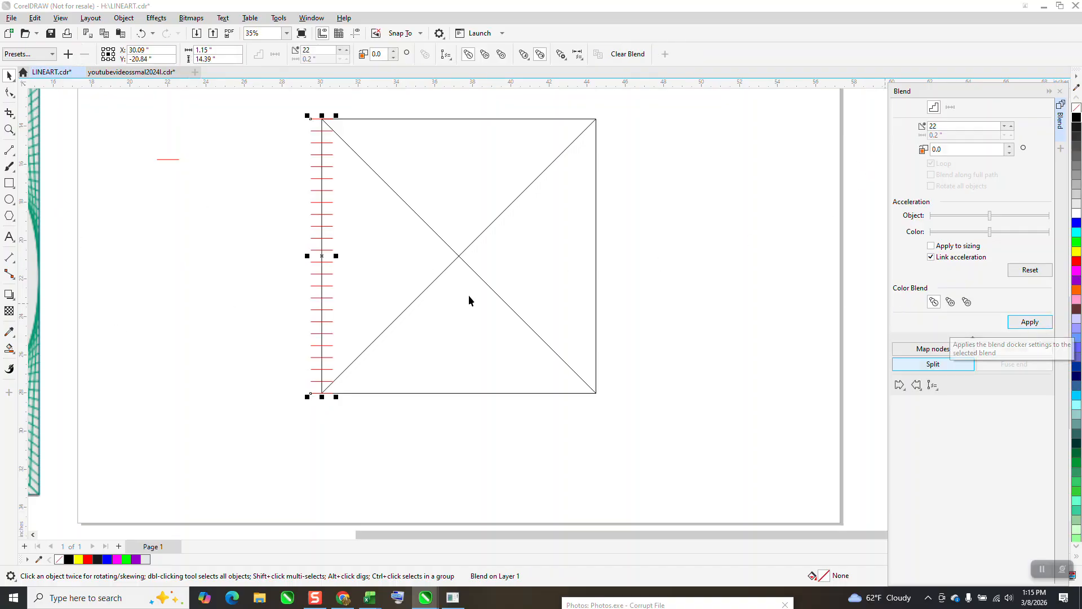
Step: Break the blend on the left edge apart and give all its tick lines a black outline
{"action": "left_click_drag", "start_coordinate": [273, 111], "coordinate": [393, 324]}
{"action": "left_click", "coordinate": [124, 20]}
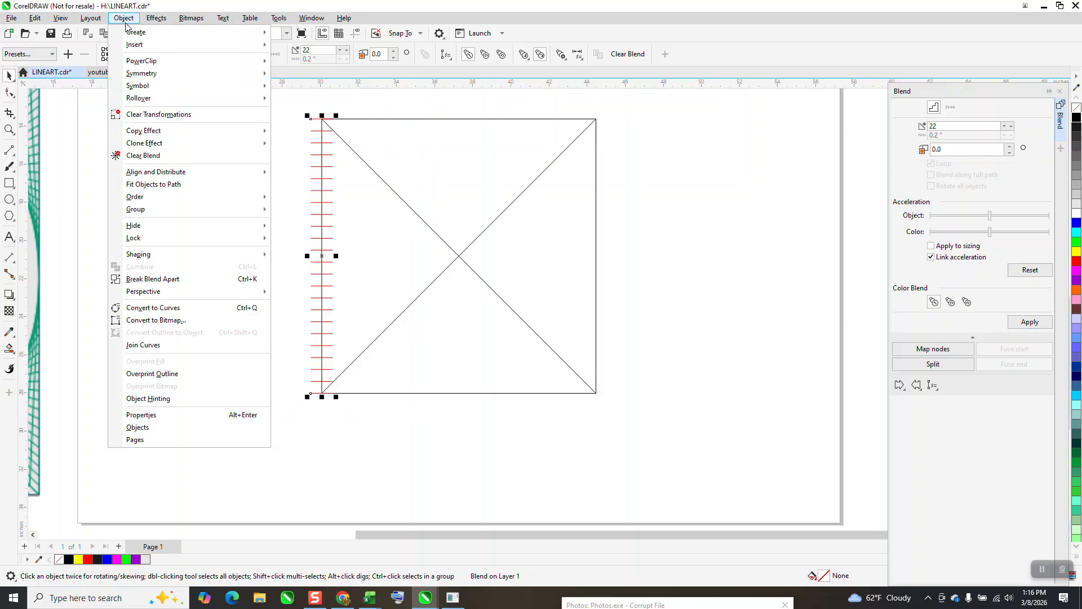
{"action": "left_click", "coordinate": [181, 280]}
{"action": "left_click_drag", "start_coordinate": [289, 99], "coordinate": [318, 198]}
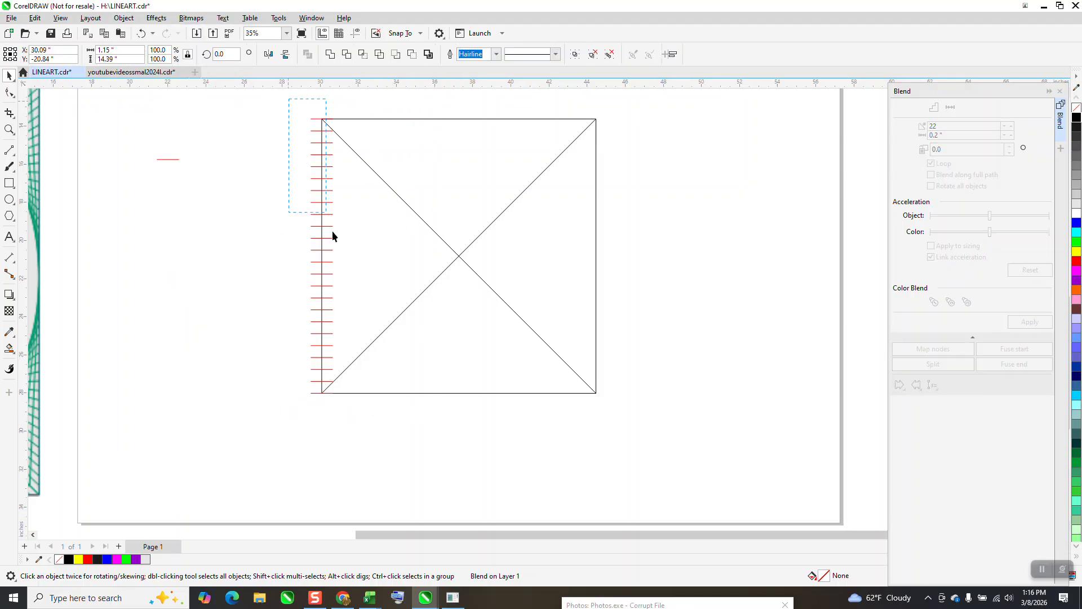
{"action": "left_click_drag", "start_coordinate": [421, 411], "coordinate": [422, 412]}
{"action": "right_click", "coordinate": [1076, 119]}
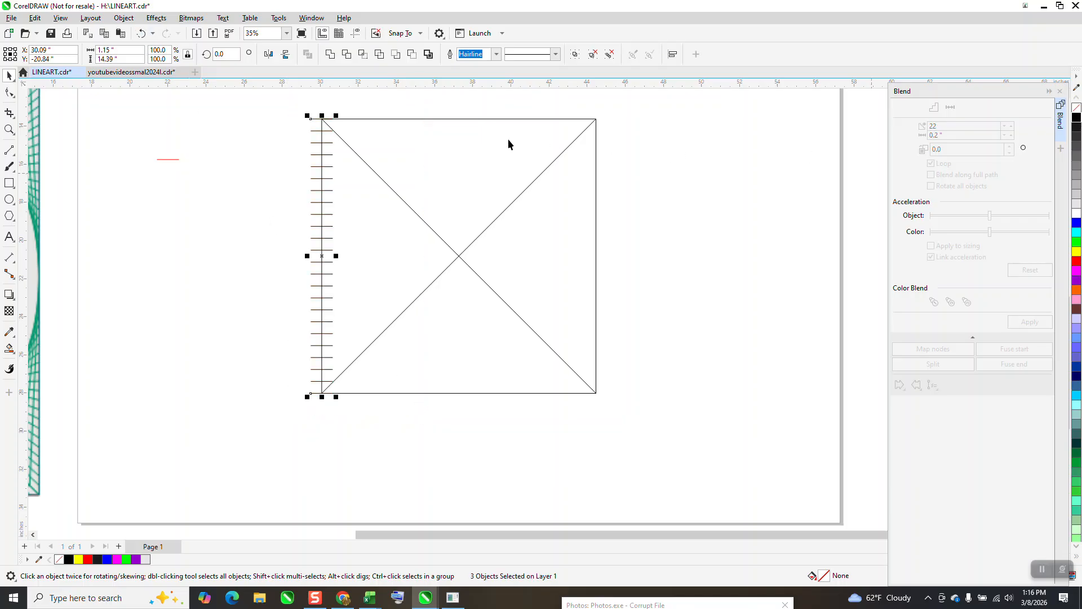
Step: Group the left-edge ticks with the square and its diagonals
{"action": "mouse_move", "coordinate": [279, 104]}
{"action": "left_mouse_down"}
{"action": "mouse_move", "coordinate": [623, 393]}
{"action": "mouse_move", "coordinate": [629, 412]}
{"action": "left_mouse_up"}
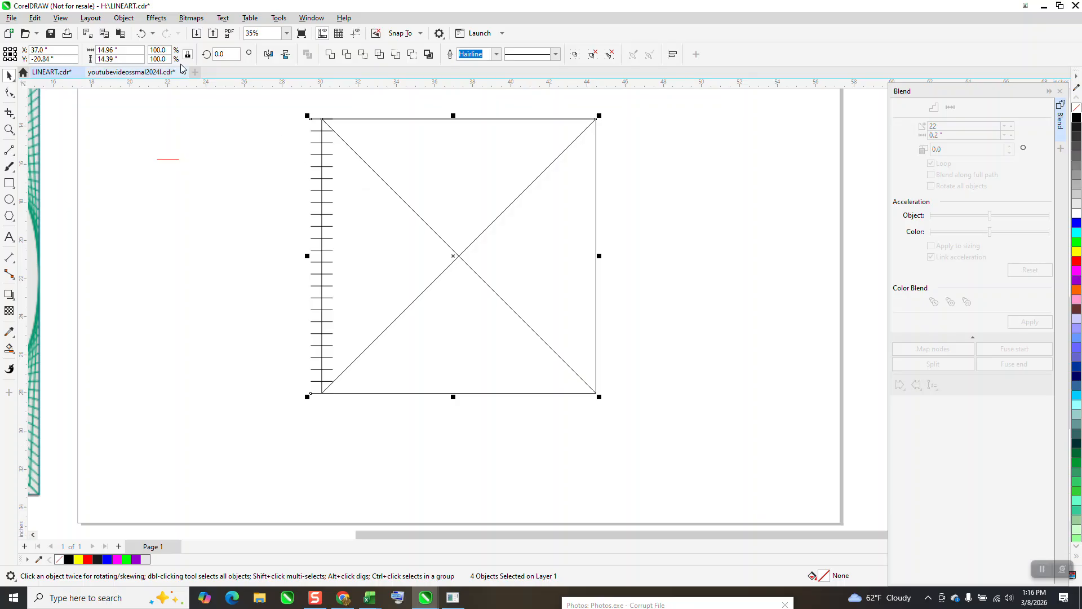
{"action": "left_click", "coordinate": [123, 17]}
{"action": "mouse_move", "coordinate": [180, 212]}
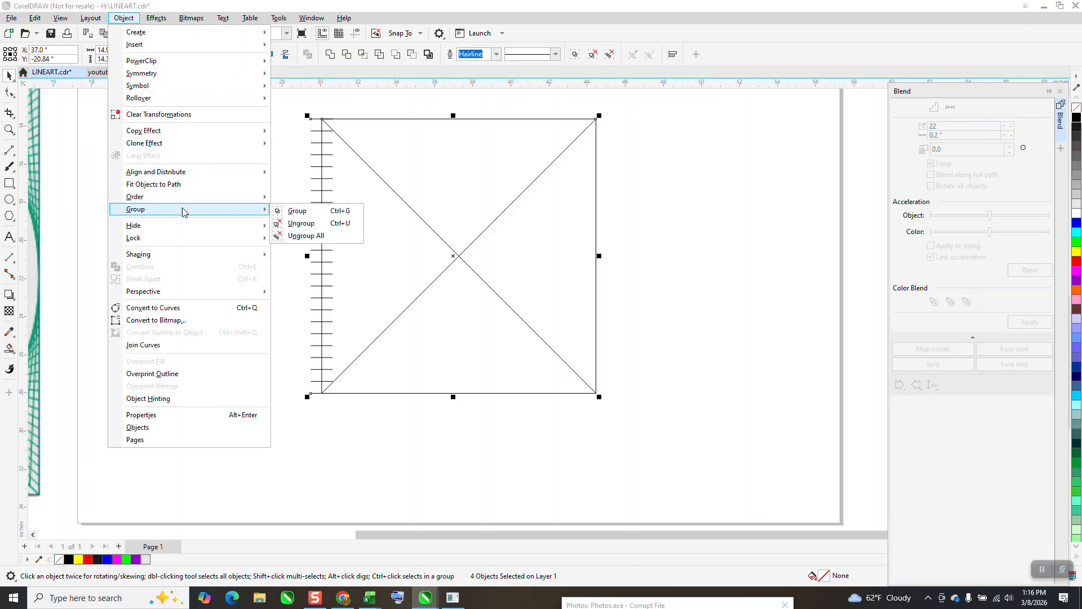
{"action": "left_click", "coordinate": [297, 210]}
Step: Rotate the spare short red line outside the square by 45 degrees
{"action": "left_click", "coordinate": [176, 160]}
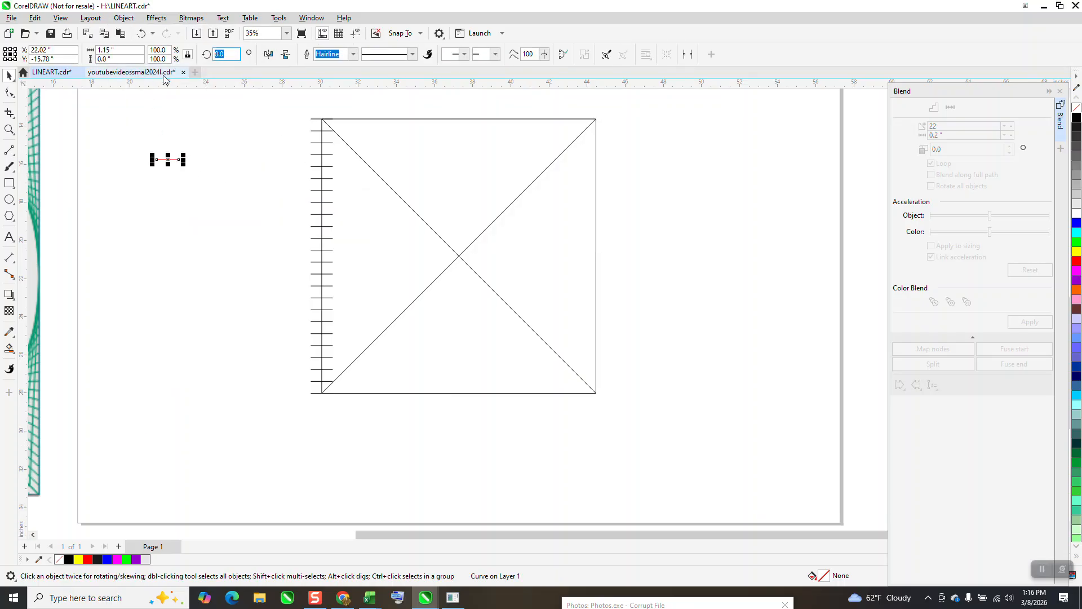
{"action": "type", "text": "45"}
{"action": "key", "text": "Return"}
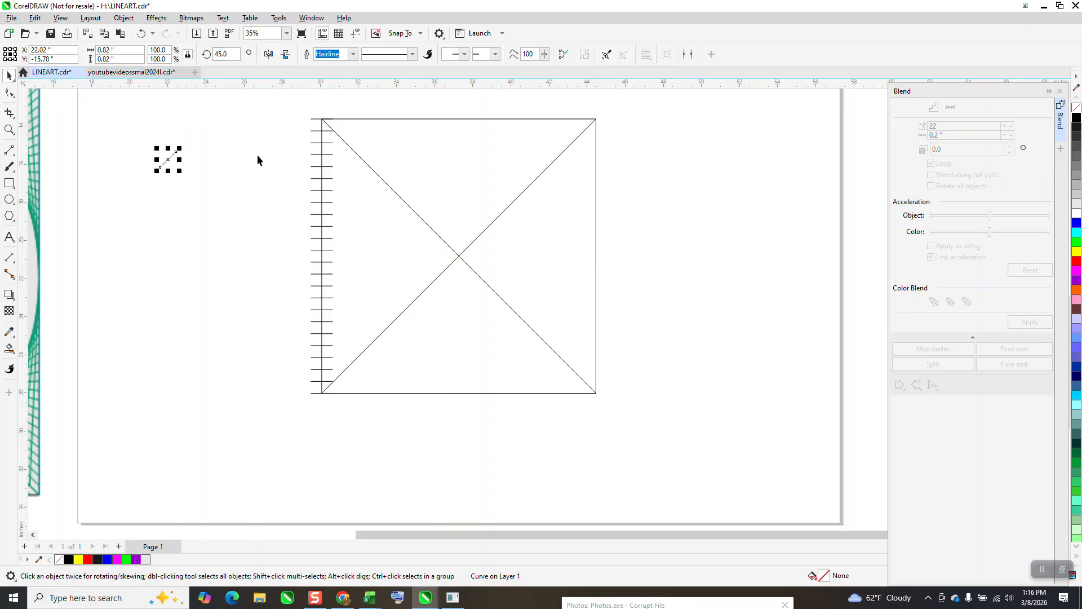
Step: Place copies of the rotated line on the square's upper-left corner and centre, and blend them with 22 steps
{"action": "left_click_drag", "start_coordinate": [174, 169], "coordinate": [495, 294]}
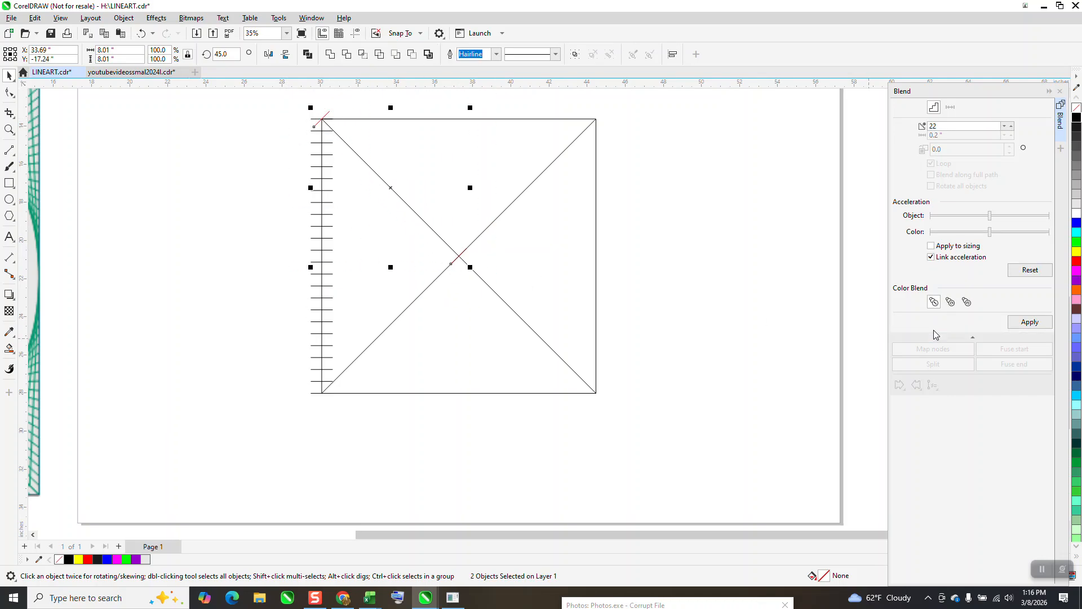
{"action": "left_click", "coordinate": [1029, 322]}
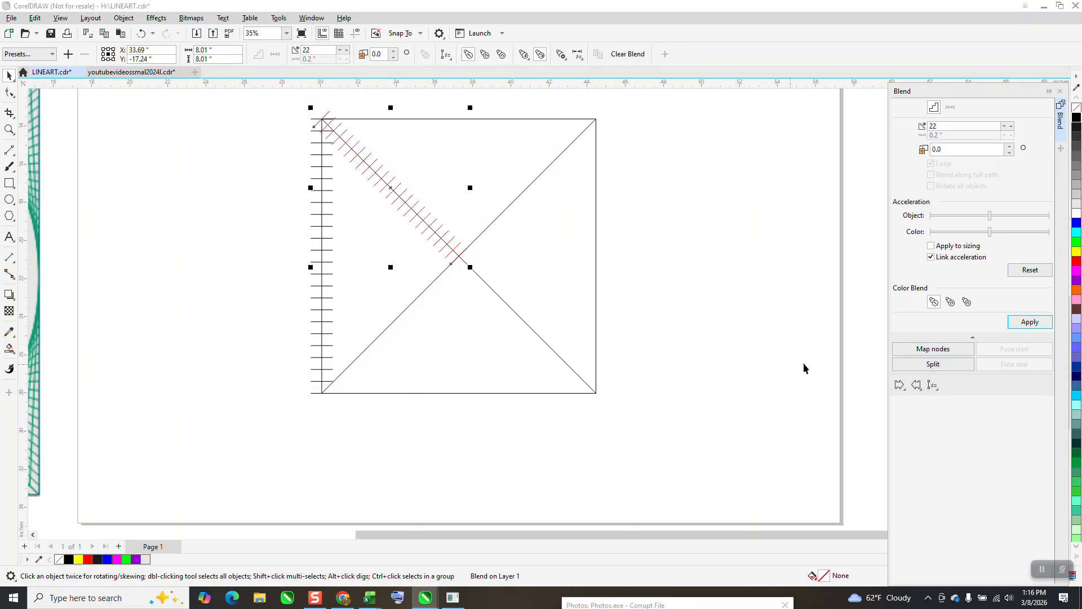
{"action": "left_click", "coordinate": [9, 129]}
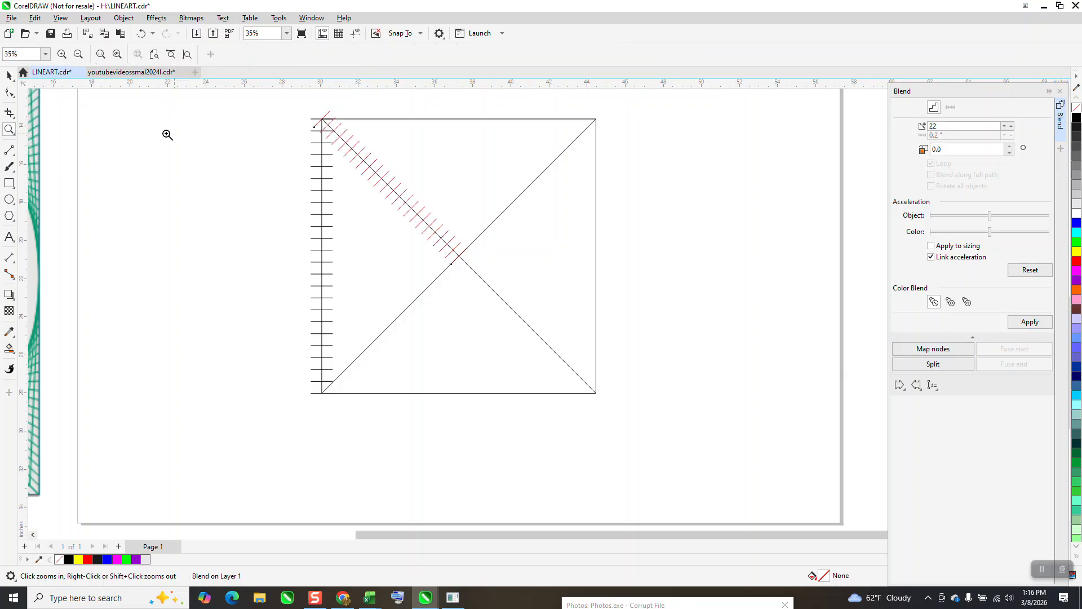
Step: Break the diagonal blend apart into black ticks and group them with the square figure
{"action": "left_click", "coordinate": [9, 75]}
{"action": "mouse_move", "coordinate": [268, 108]}
{"action": "left_mouse_down"}
{"action": "mouse_move", "coordinate": [290, 144]}
{"action": "mouse_move", "coordinate": [669, 418]}
{"action": "left_mouse_up"}
{"action": "left_click_drag", "start_coordinate": [276, 140], "coordinate": [472, 290]}
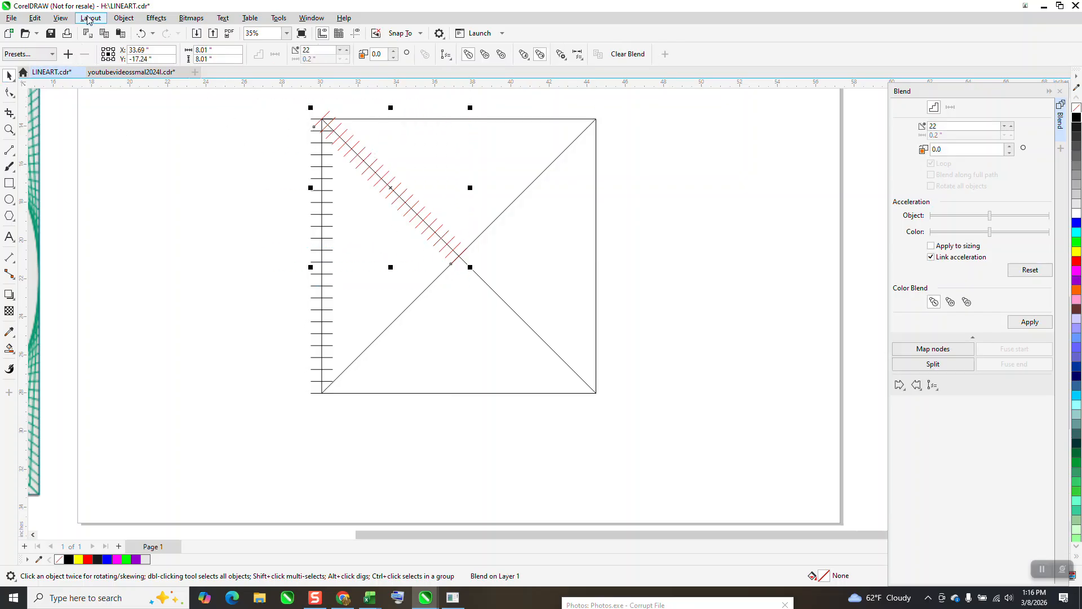
{"action": "left_click", "coordinate": [123, 18]}
{"action": "left_click", "coordinate": [203, 276]}
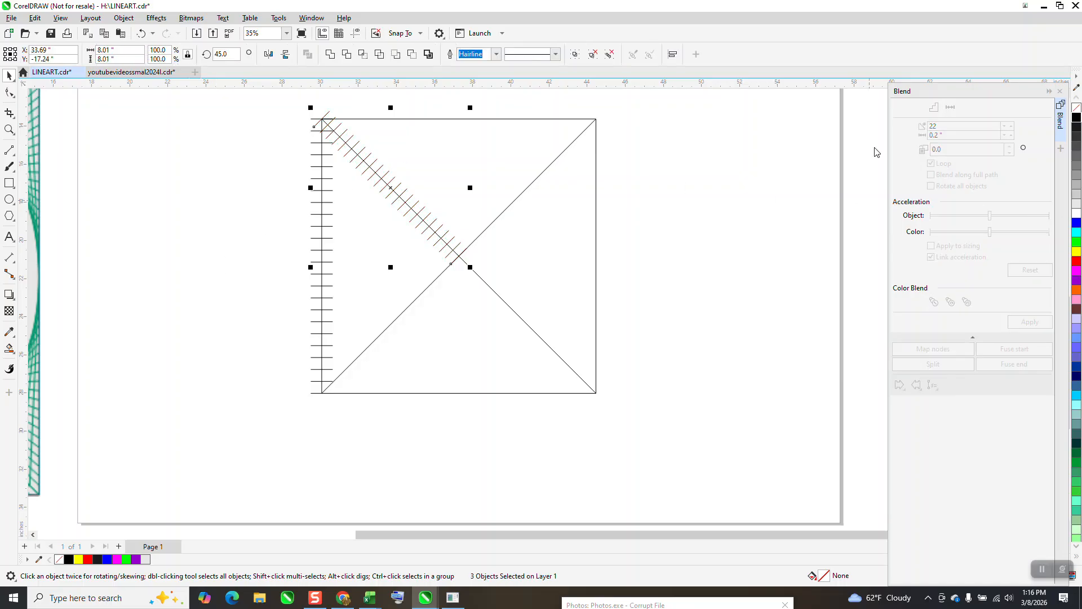
{"action": "mouse_move", "coordinate": [290, 106]}
{"action": "left_mouse_down"}
{"action": "mouse_move", "coordinate": [591, 379]}
{"action": "mouse_move", "coordinate": [630, 506]}
{"action": "left_mouse_up"}
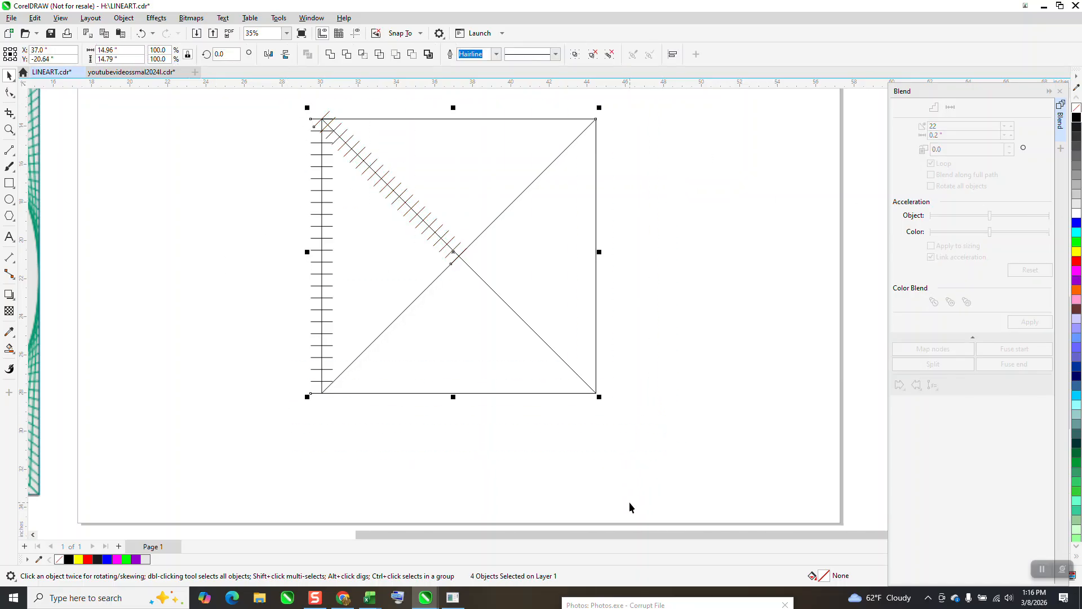
{"action": "key", "text": "ctrl+g"}
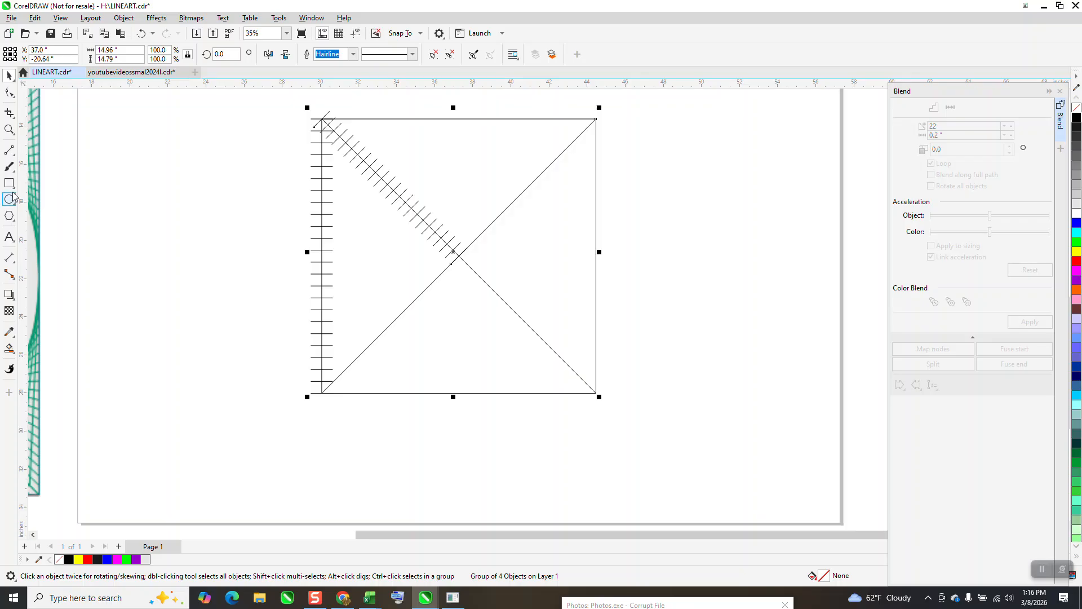
Step: Draw a two-segment line up the square's left edge and down the diagonal to the last tick before the centre, and select it
{"action": "left_click", "coordinate": [15, 160]}
{"action": "left_click", "coordinate": [65, 160]}
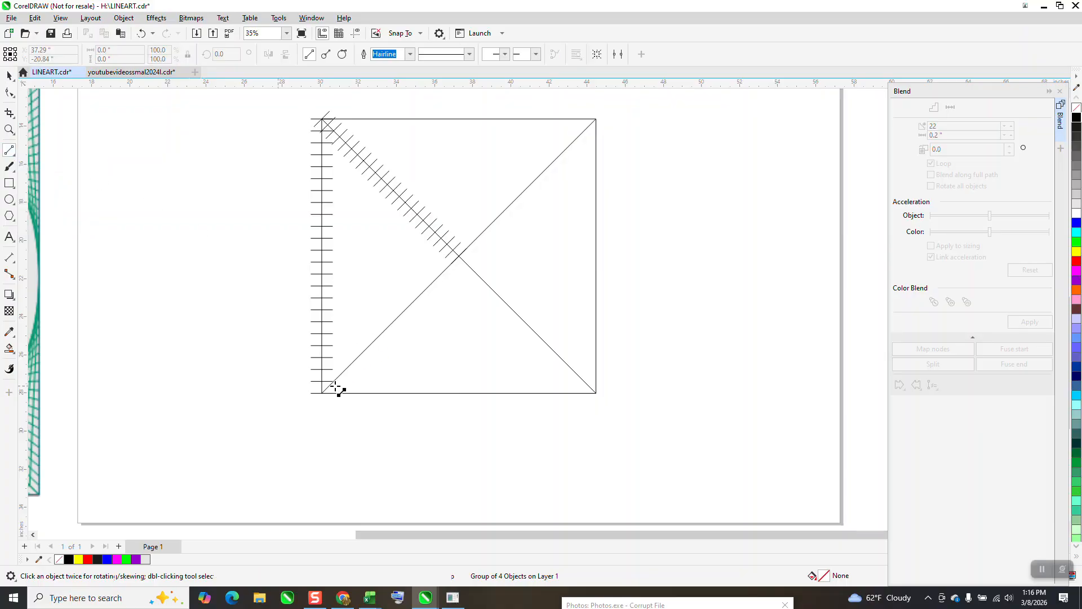
{"action": "left_click_drag", "start_coordinate": [322, 148], "coordinate": [322, 119]}
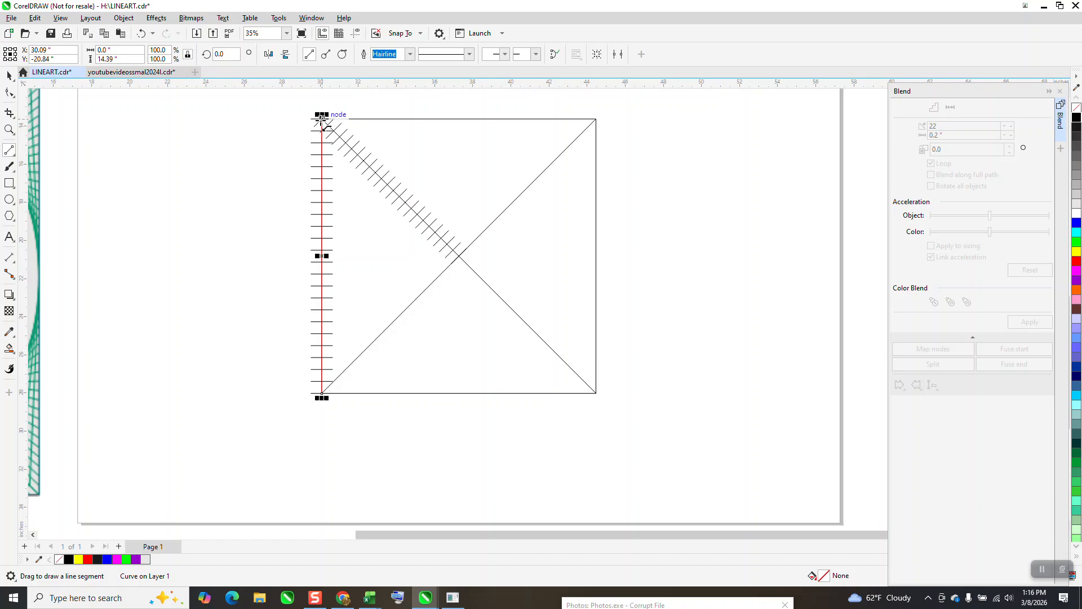
{"action": "left_click_drag", "start_coordinate": [322, 117], "coordinate": [454, 250]}
{"action": "left_click", "coordinate": [9, 75]}
{"action": "left_click_drag", "start_coordinate": [275, 109], "coordinate": [491, 369]}
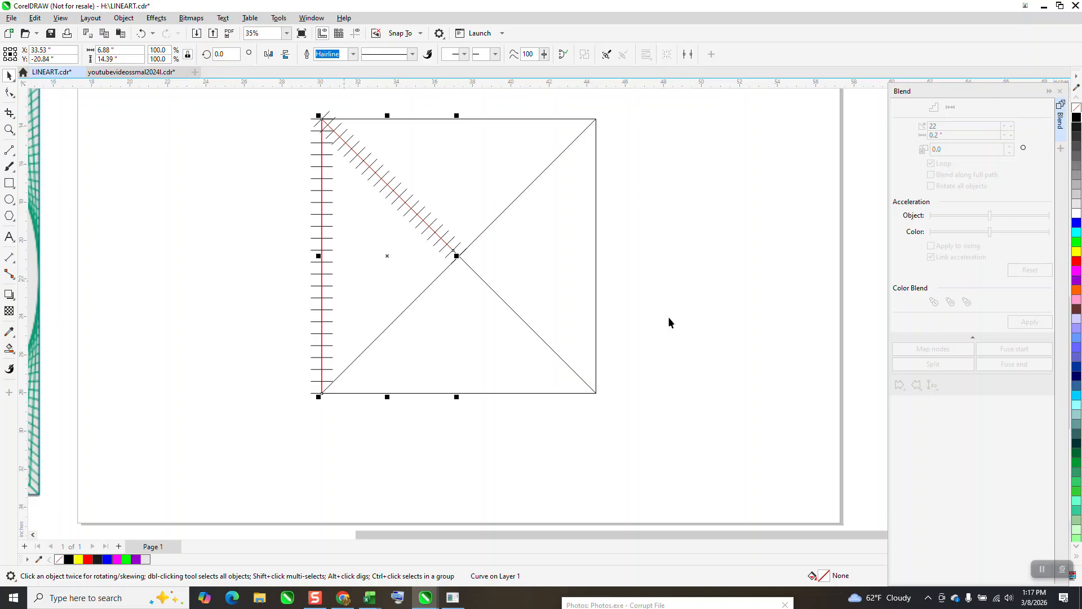
Step: Move the two-segment line off the square and delete it
{"action": "left_click_drag", "start_coordinate": [258, 97], "coordinate": [568, 447]}
{"action": "left_click", "coordinate": [624, 273]}
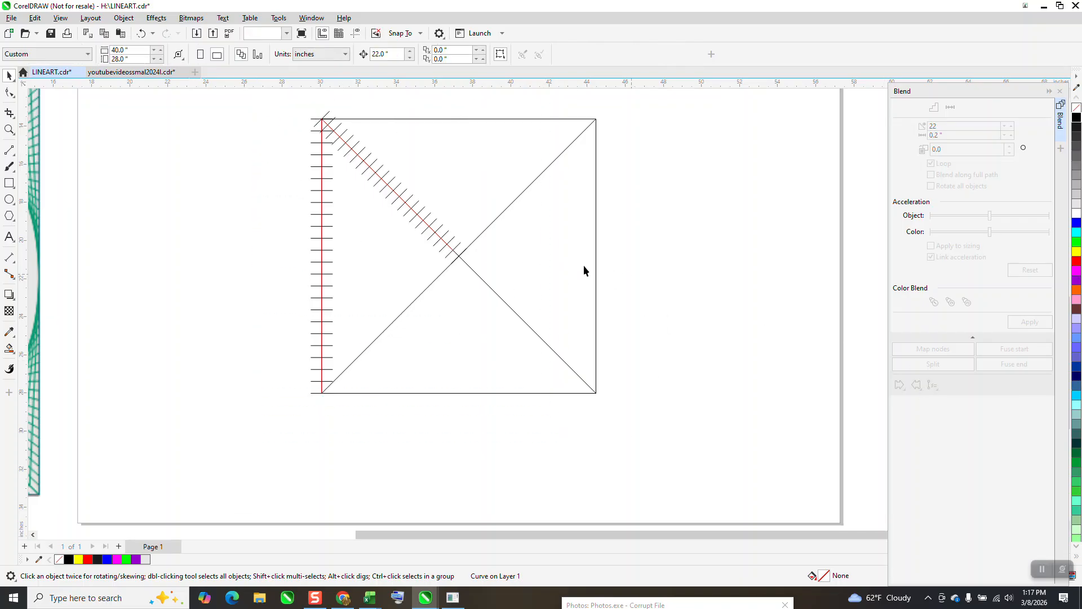
{"action": "left_click", "coordinate": [322, 155]}
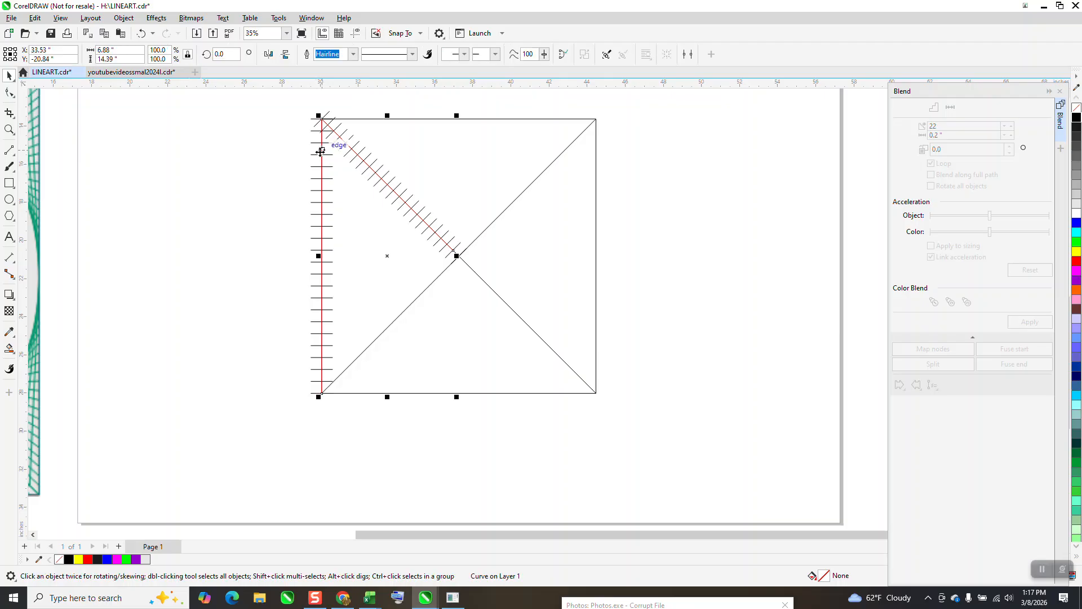
{"action": "scroll", "coordinate": [442, 253], "scroll_direction": "down", "scroll_amount": 2}
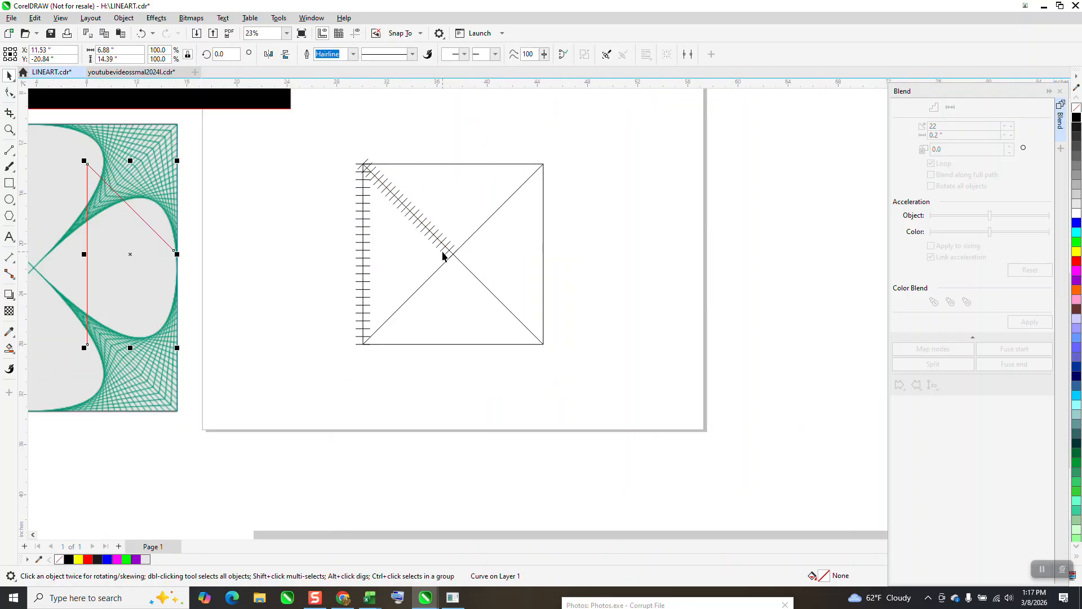
{"action": "key", "text": "Right"}
{"action": "key", "text": "Right"}
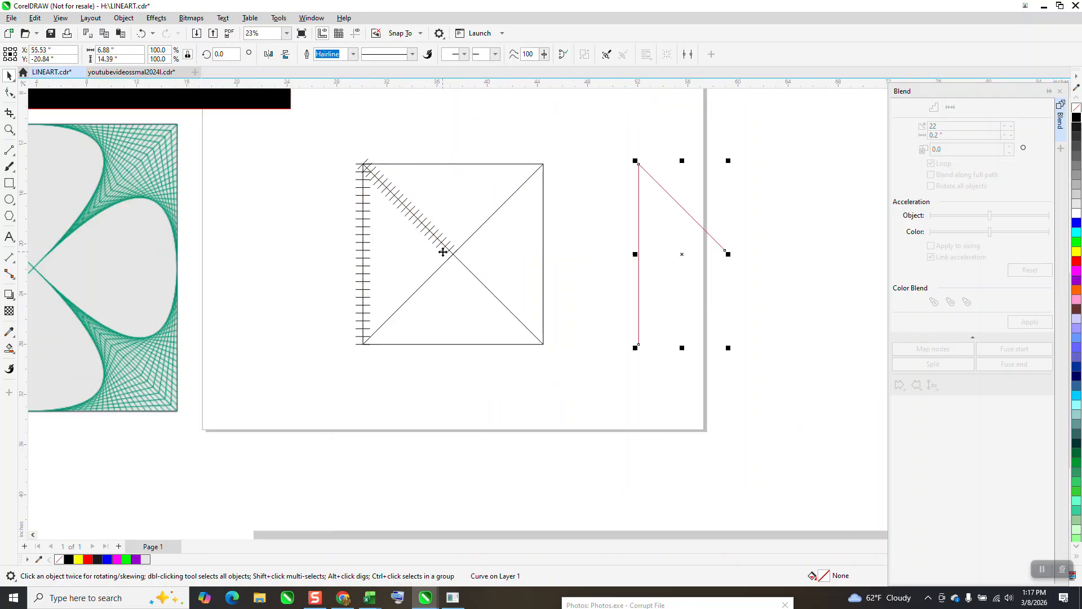
{"action": "left_click", "coordinate": [15, 97]}
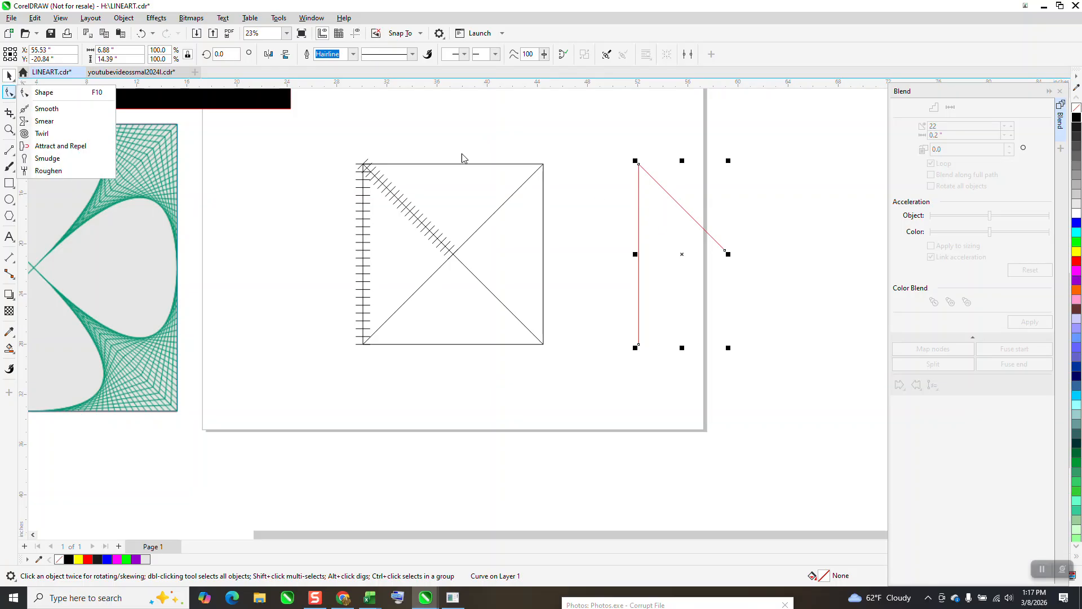
{"action": "left_click", "coordinate": [15, 80]}
{"action": "left_click", "coordinate": [34, 75]}
{"action": "key", "text": "Delete"}
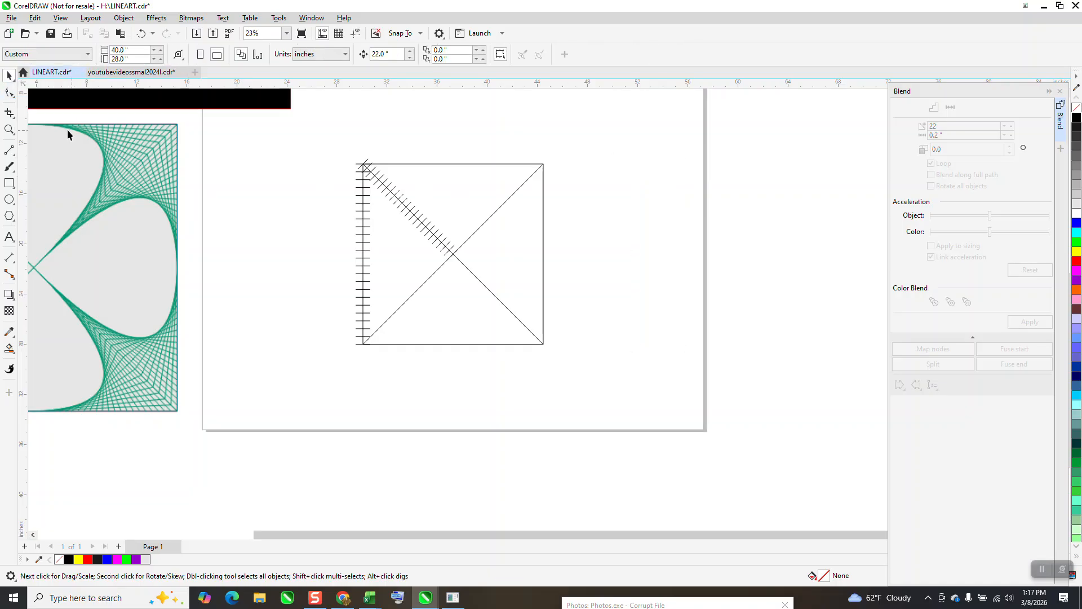
Step: Draw a two-point line up the square's left edge and another from the centre to the first tick below the upper-left corner
{"action": "left_click", "coordinate": [9, 130]}
{"action": "left_click_drag", "start_coordinate": [297, 147], "coordinate": [465, 342]}
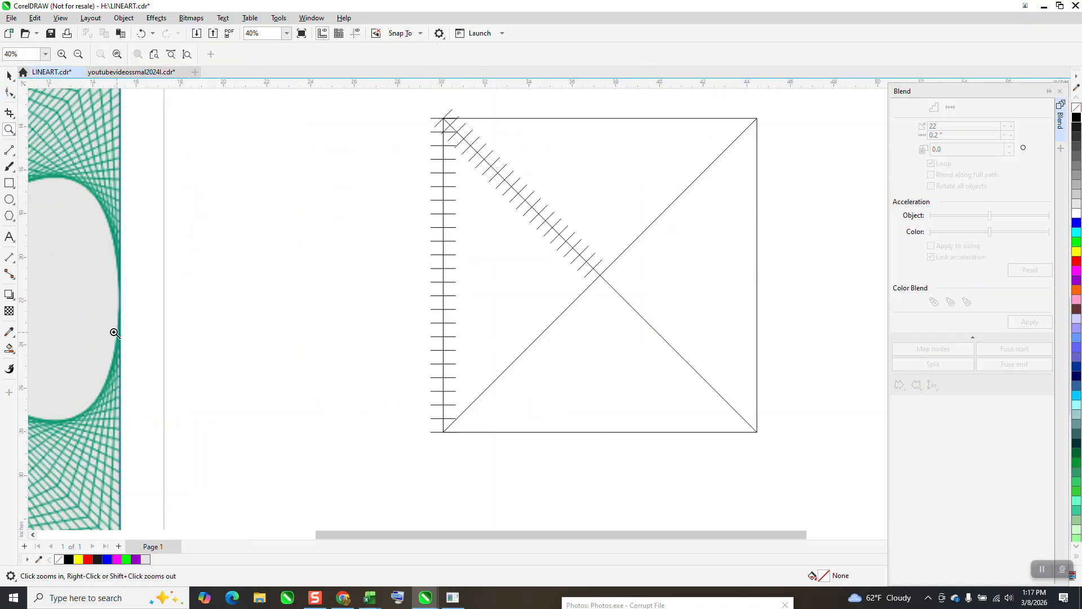
{"action": "left_click", "coordinate": [12, 353]}
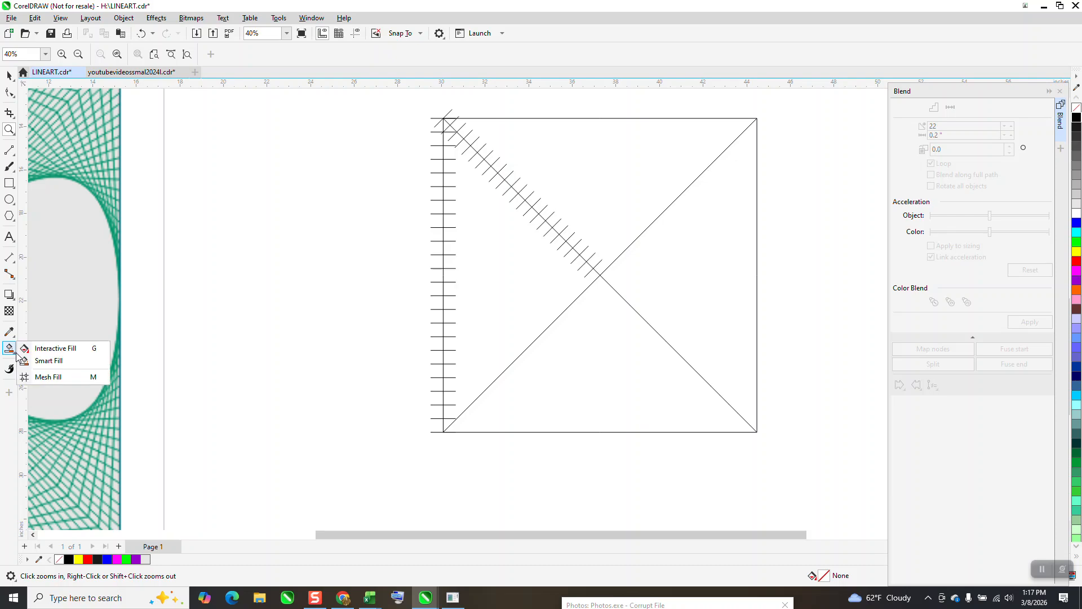
{"action": "mouse_move", "coordinate": [13, 138]}
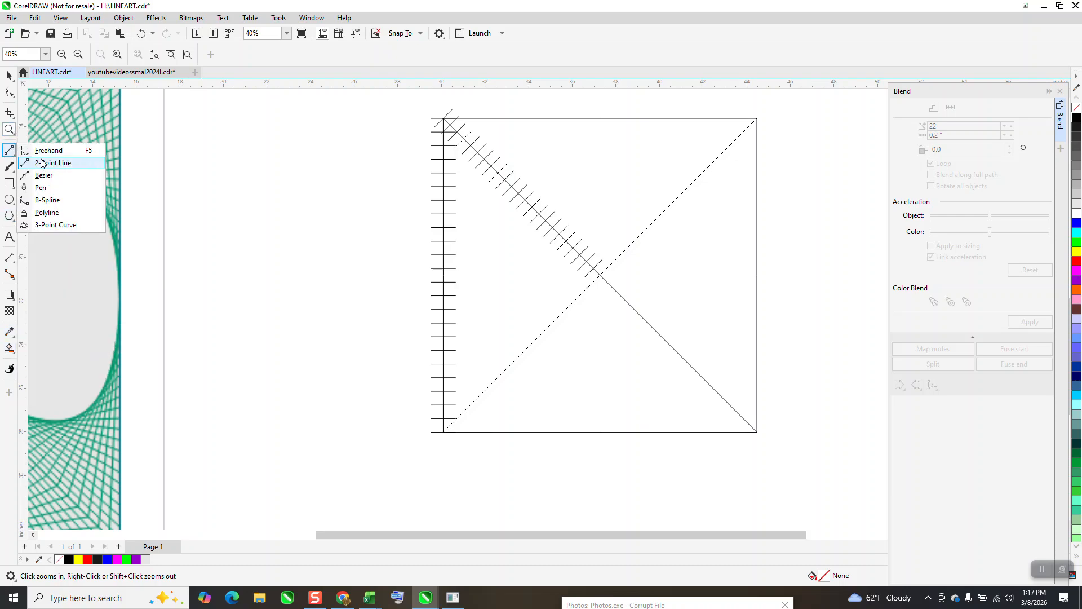
{"action": "left_click", "coordinate": [45, 161]}
{"action": "left_click_drag", "start_coordinate": [445, 432], "coordinate": [444, 119]}
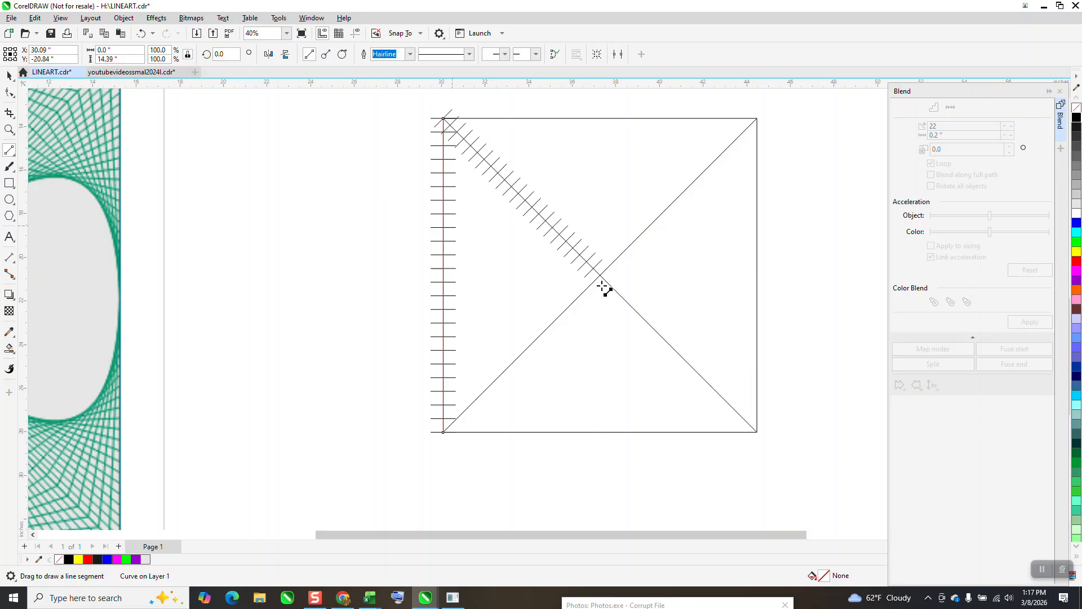
{"action": "left_click_drag", "start_coordinate": [601, 276], "coordinate": [442, 132]}
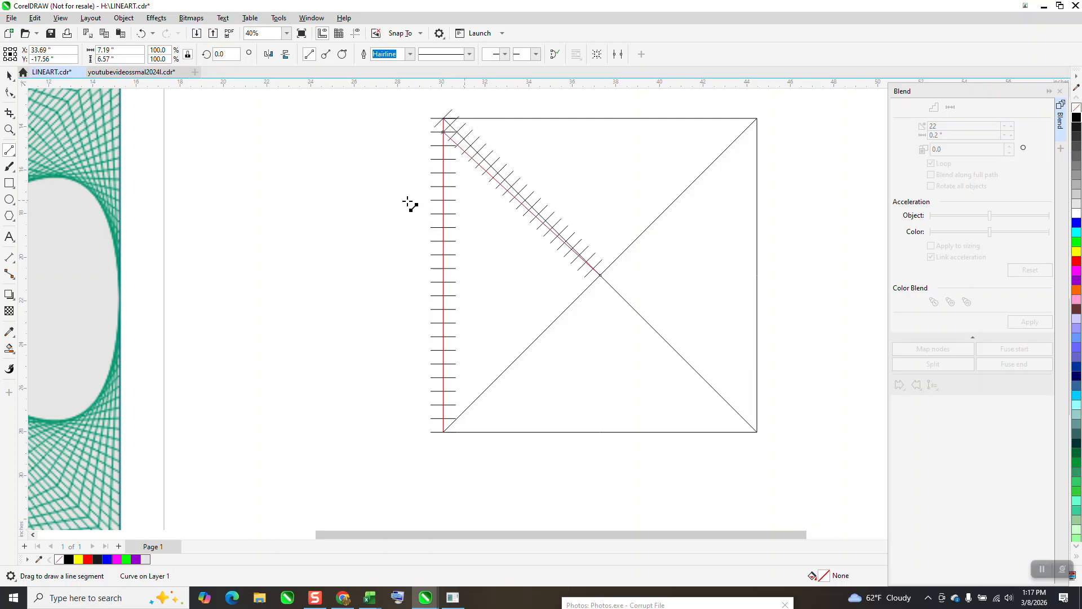
Step: Nudge the vertical line and the slanted line 22 inches left, off the ticked square
{"action": "scroll", "coordinate": [352, 205], "scroll_direction": "down", "scroll_amount": 1}
{"action": "left_click", "coordinate": [10, 77]}
{"action": "mouse_move", "coordinate": [391, 116]}
{"action": "left_mouse_down"}
{"action": "mouse_move", "coordinate": [592, 362]}
{"action": "mouse_move", "coordinate": [625, 372]}
{"action": "left_mouse_up"}
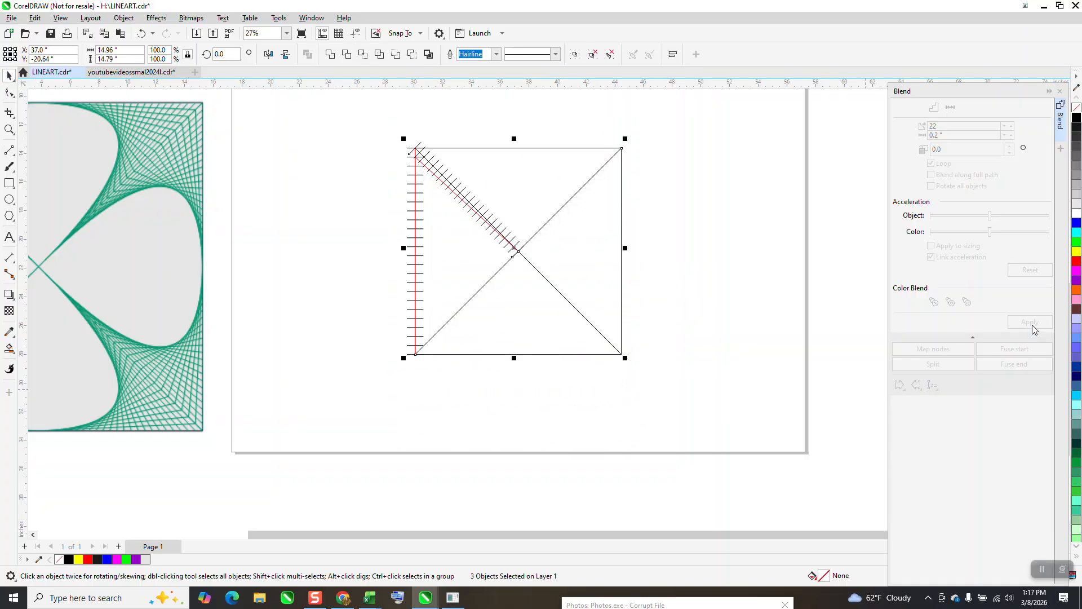
{"action": "left_click", "coordinate": [554, 257]}
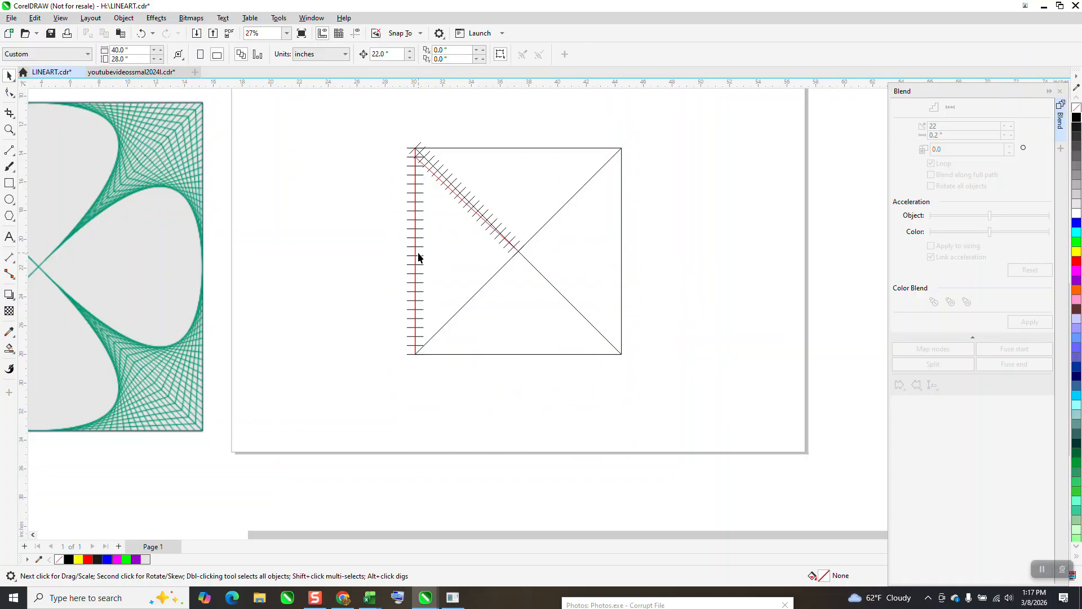
{"action": "left_click", "coordinate": [415, 235]}
{"action": "key", "text": "Left"}
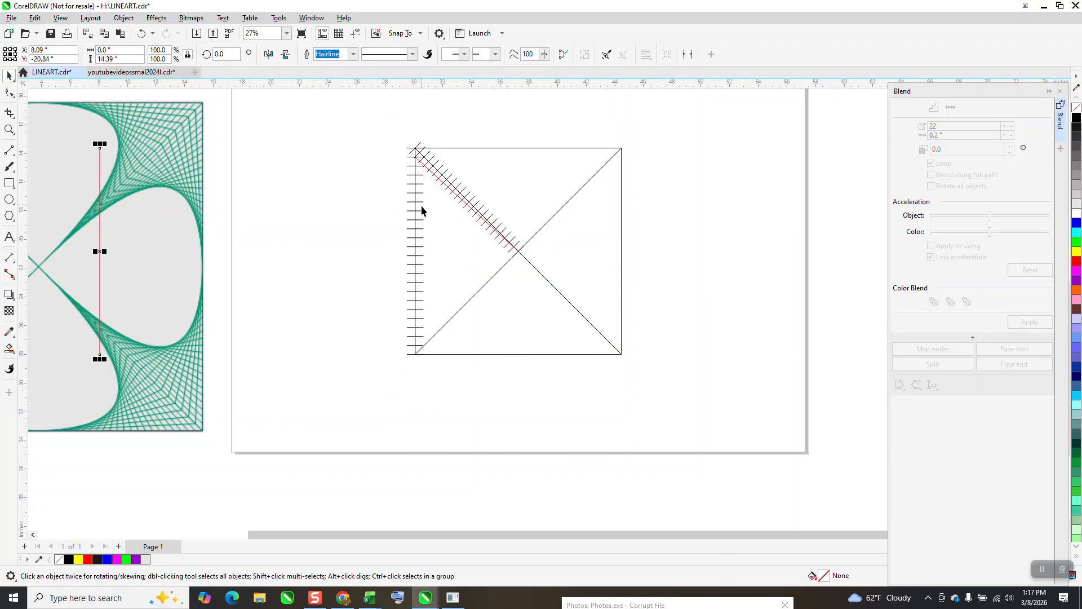
{"action": "left_click", "coordinate": [459, 200]}
{"action": "key", "text": "Left"}
{"action": "scroll", "coordinate": [452, 231], "scroll_direction": "down", "scroll_amount": 1}
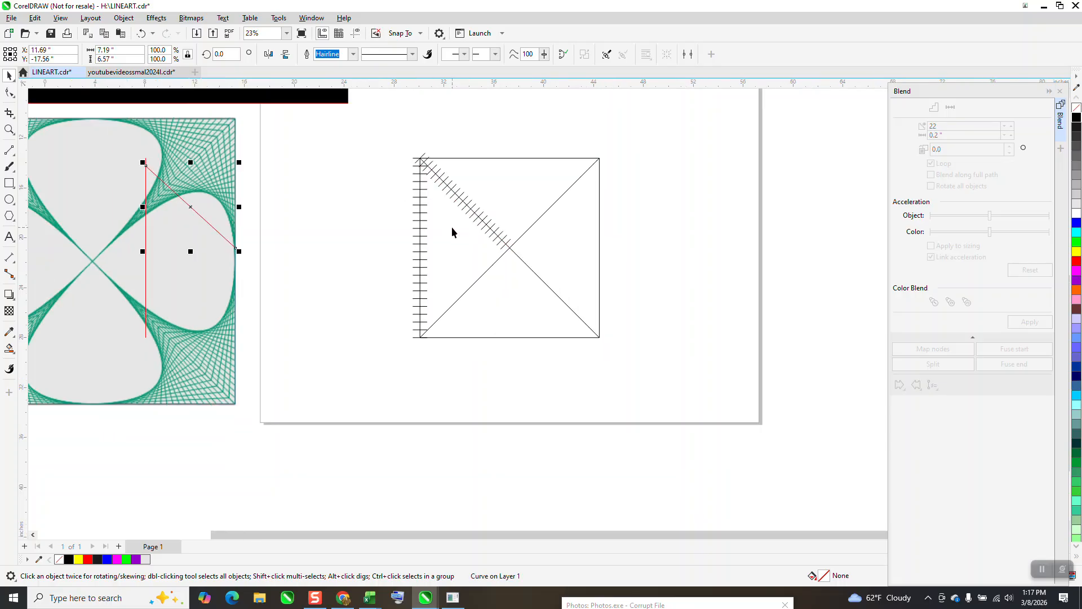
Step: Try to blend the vertical and slanted lines with 22 steps
{"action": "left_click_drag", "start_coordinate": [88, 333], "coordinate": [84, 340]}
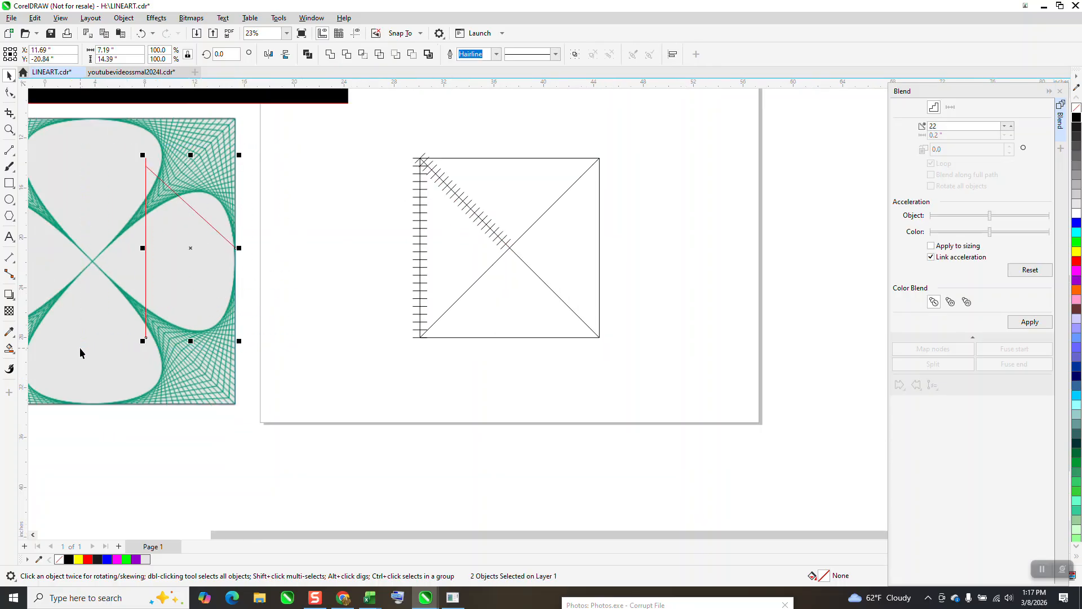
{"action": "left_click", "coordinate": [1031, 322]}
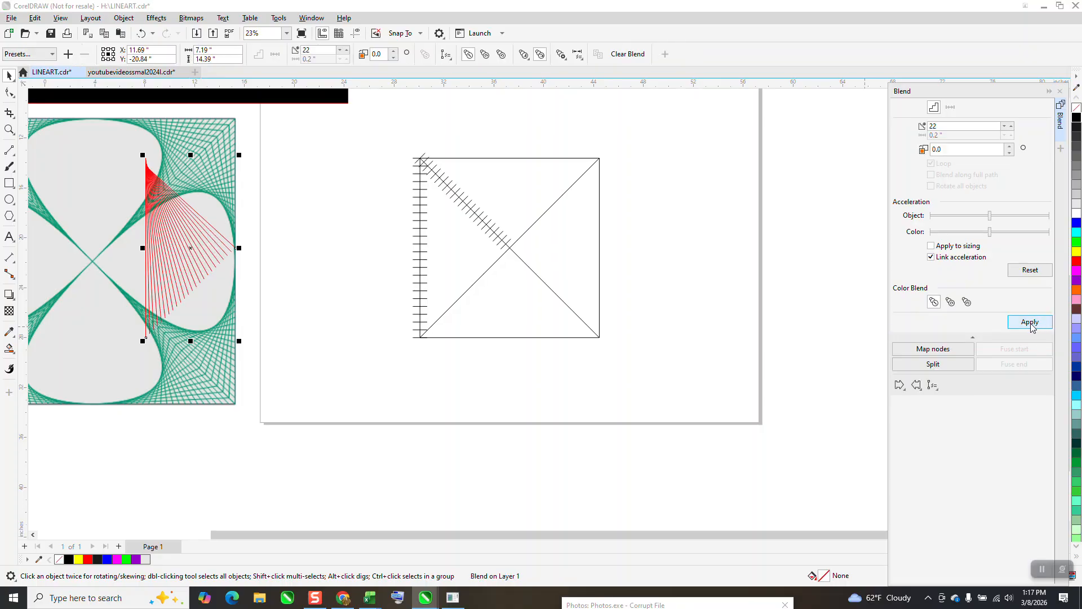
{"action": "left_click", "coordinate": [140, 33]}
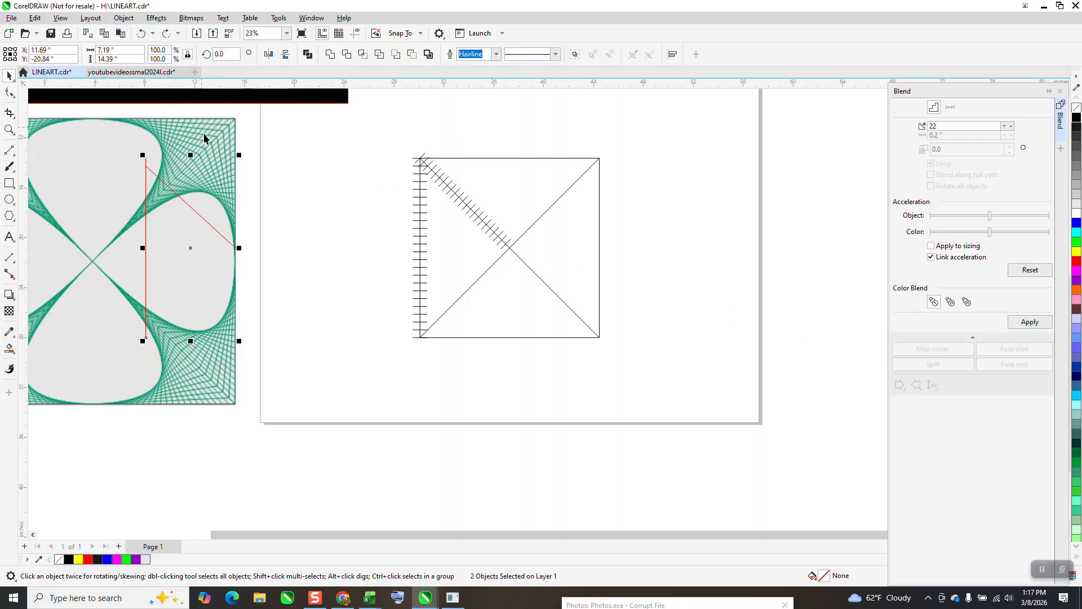
Step: Reverse the subpath direction of the slanted line from its end node
{"action": "left_click", "coordinate": [9, 130]}
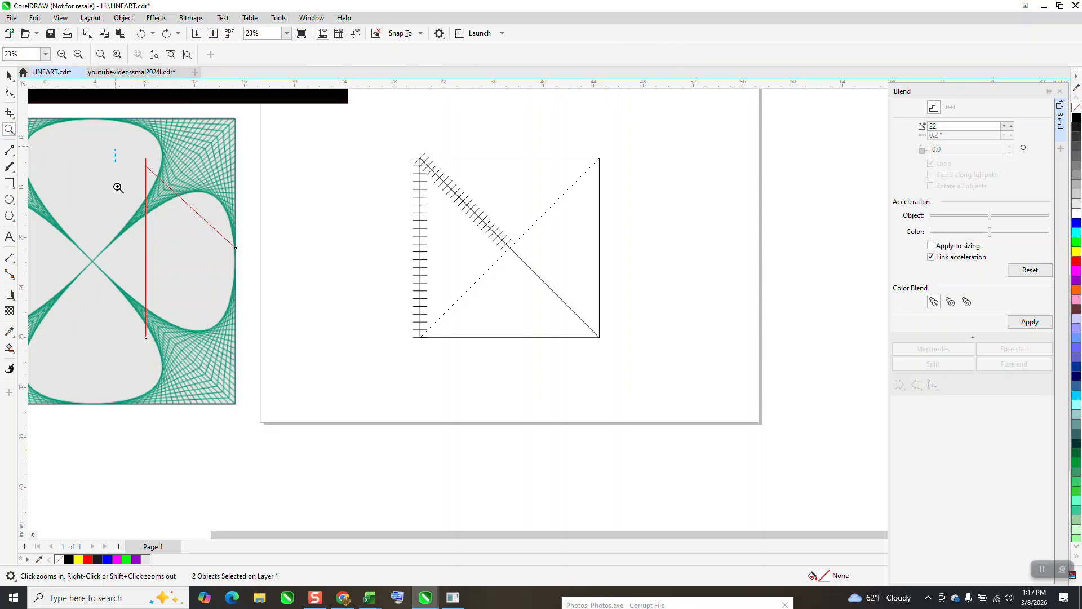
{"action": "left_click", "coordinate": [309, 322]}
{"action": "left_click", "coordinate": [10, 92]}
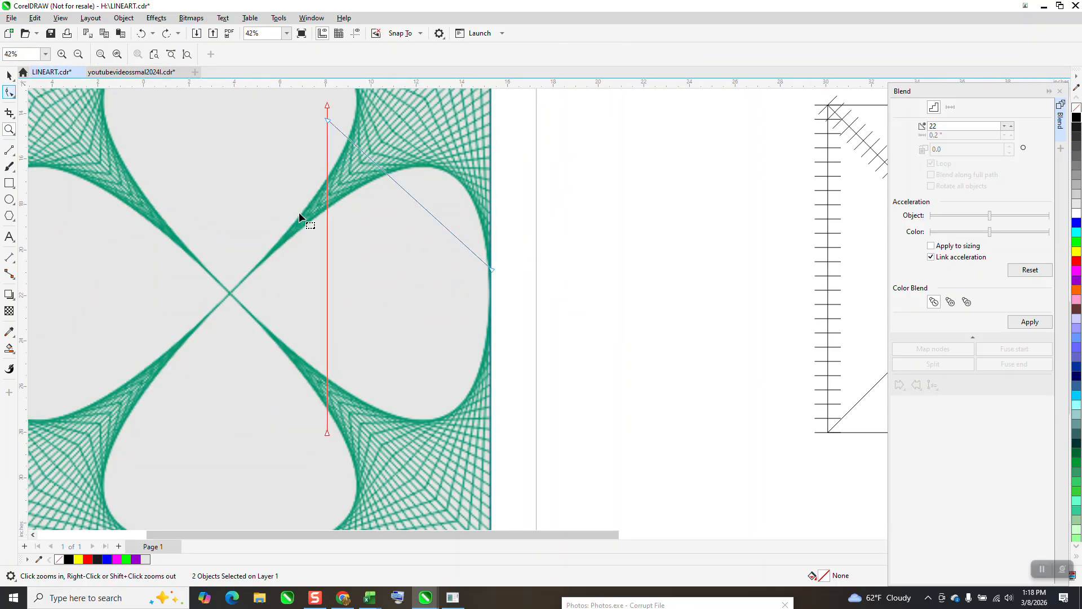
{"action": "right_click", "coordinate": [492, 273]}
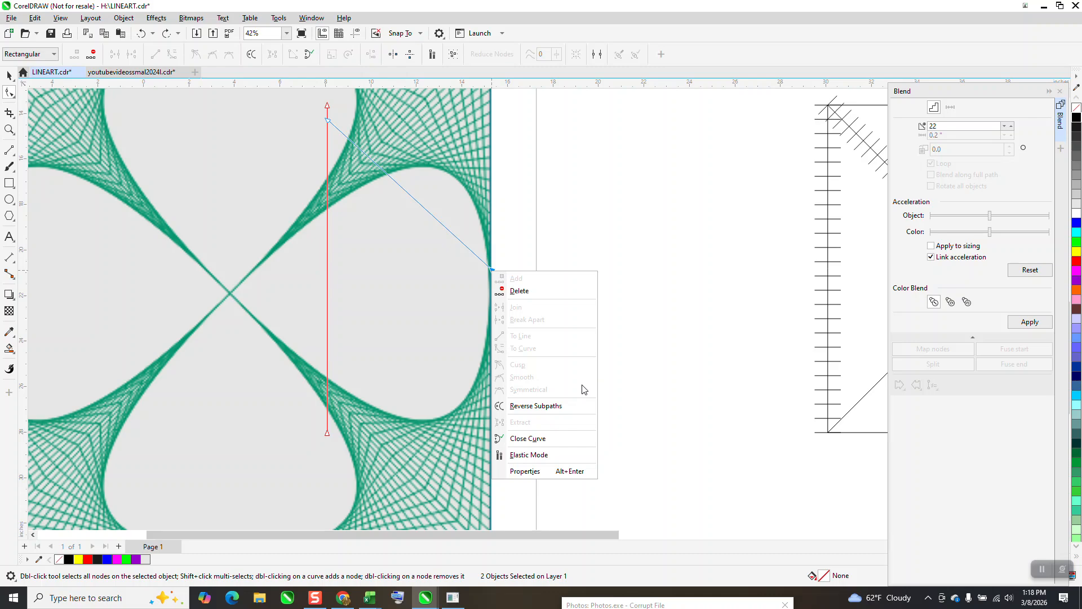
{"action": "left_click", "coordinate": [561, 413]}
{"action": "scroll", "coordinate": [539, 328], "scroll_direction": "down", "scroll_amount": 2}
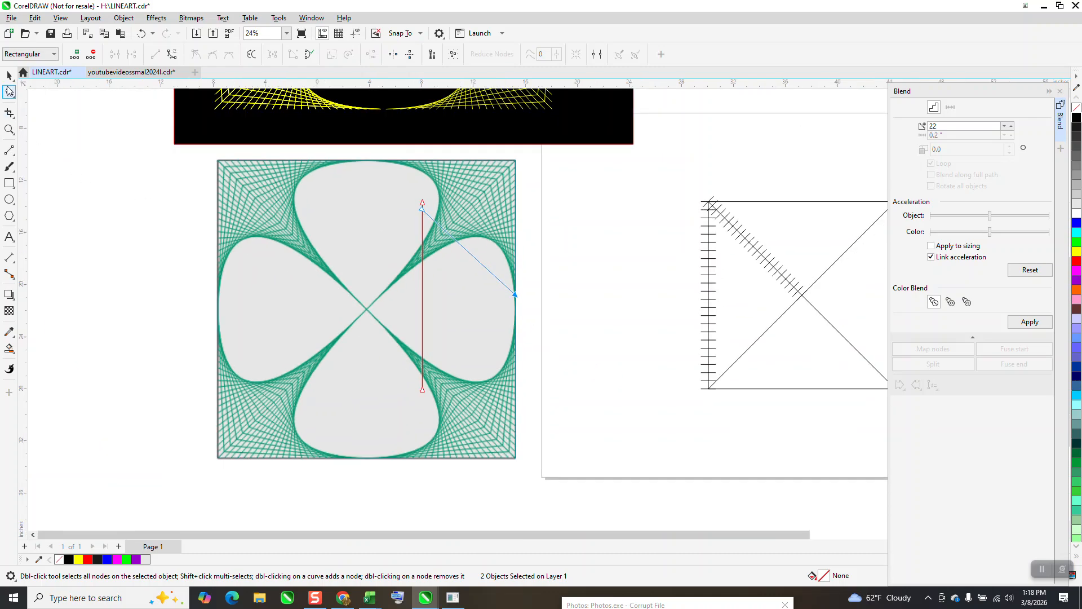
Step: Move the green reference pattern clear of the two lines and blend the lines with 22 steps
{"action": "left_click", "coordinate": [9, 75]}
{"action": "left_click_drag", "start_coordinate": [300, 209], "coordinate": [45, 266]}
{"action": "left_click_drag", "start_coordinate": [500, 365], "coordinate": [616, 454]}
{"action": "left_click", "coordinate": [1036, 328]}
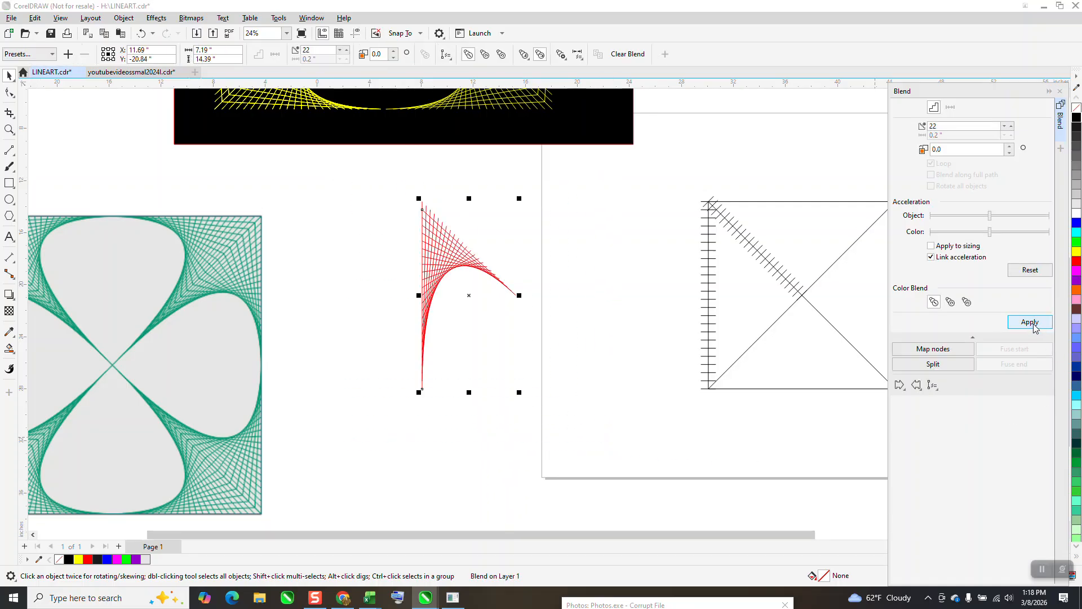
Step: Break the red line blend apart and group all its lines
{"action": "scroll", "coordinate": [344, 349], "scroll_direction": "down", "scroll_amount": 1}
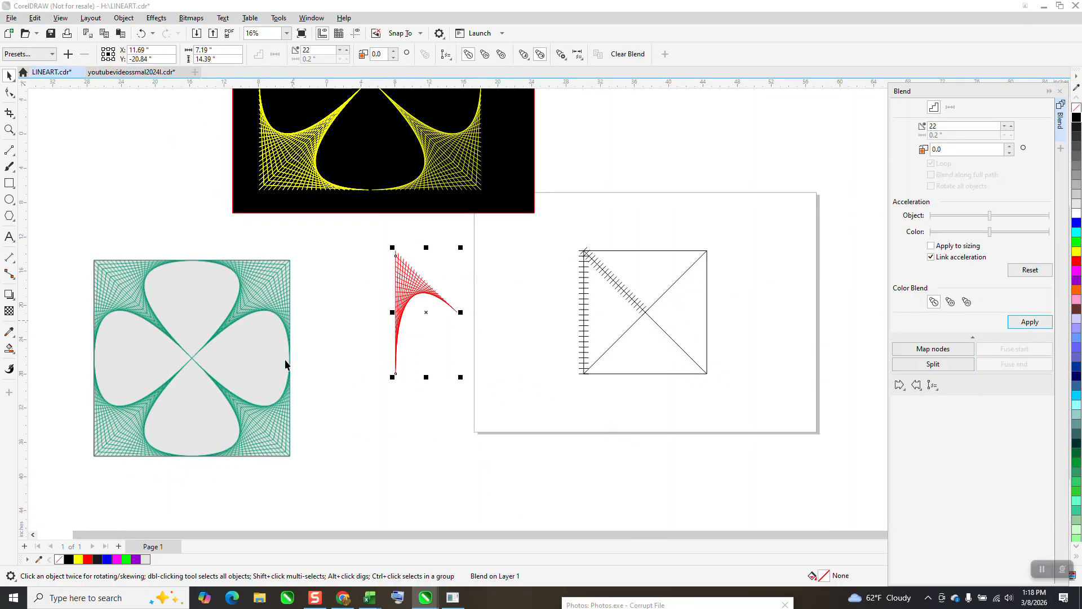
{"action": "key", "text": "Tab"}
{"action": "left_click_drag", "start_coordinate": [372, 234], "coordinate": [455, 358]}
{"action": "left_click_drag", "start_coordinate": [503, 414], "coordinate": [503, 415]}
{"action": "left_click", "coordinate": [123, 18]}
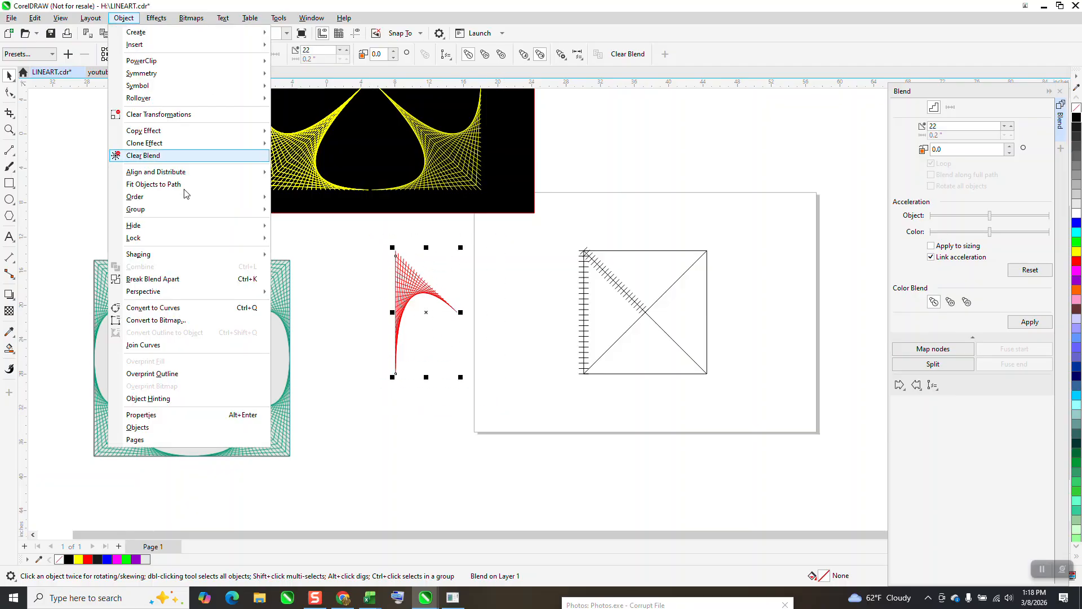
{"action": "left_click", "coordinate": [185, 279]}
{"action": "key", "text": "ctrl+g"}
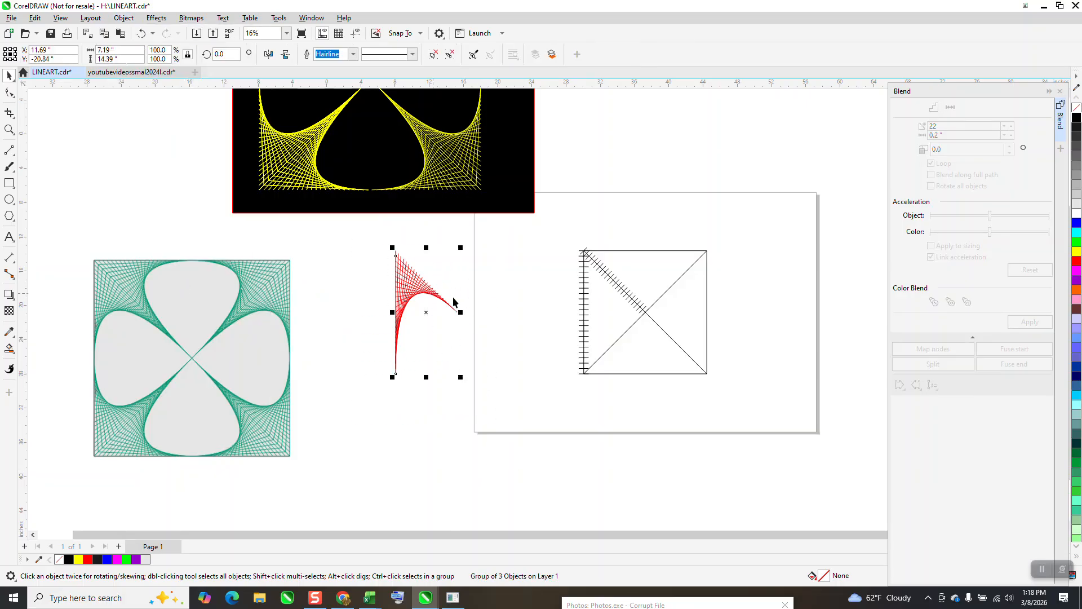
Step: Move the ticked square off the page beside the green pattern and place the red line group on the page
{"action": "left_click_drag", "start_coordinate": [418, 277], "coordinate": [796, 151]}
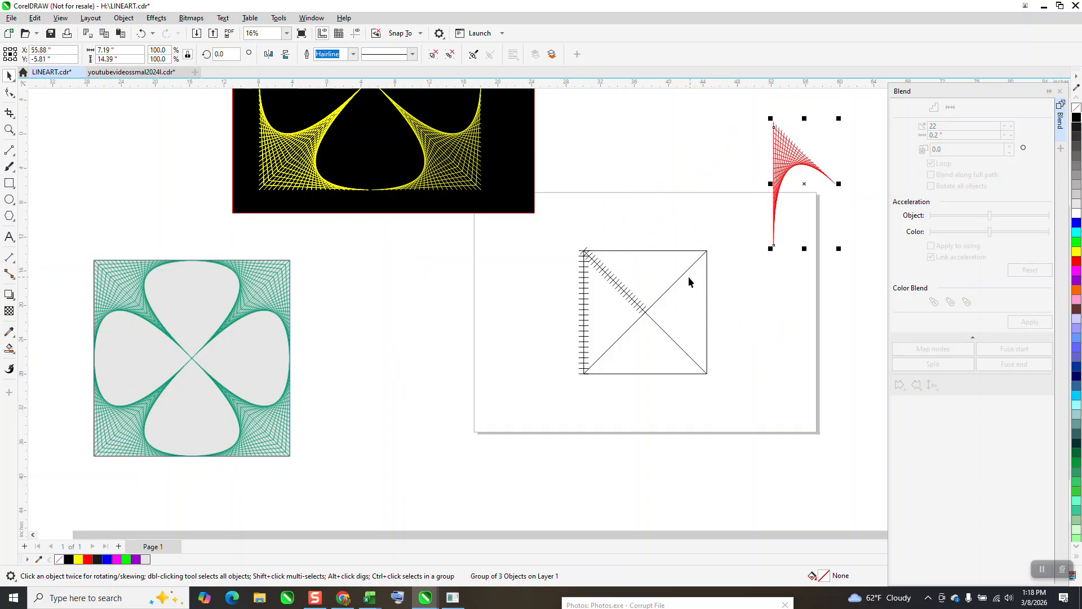
{"action": "scroll", "coordinate": [689, 281], "scroll_direction": "down", "scroll_amount": 1}
{"action": "left_click_drag", "start_coordinate": [727, 238], "coordinate": [586, 379]}
{"action": "left_click_drag", "start_coordinate": [623, 324], "coordinate": [433, 370]}
{"action": "left_click_drag", "start_coordinate": [754, 192], "coordinate": [689, 283]}
Step: Mirror a copy of the red line group horizontally across its straight vertical edge and group both halves
{"action": "left_click", "coordinate": [9, 129]}
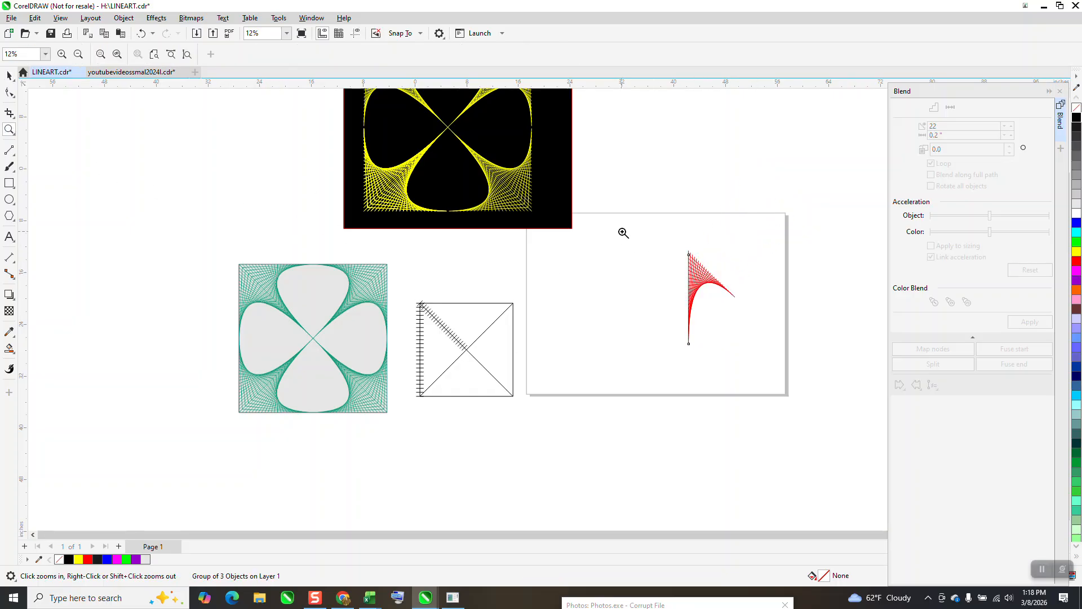
{"action": "left_click_drag", "start_coordinate": [620, 235], "coordinate": [803, 412]}
{"action": "left_click", "coordinate": [9, 75]}
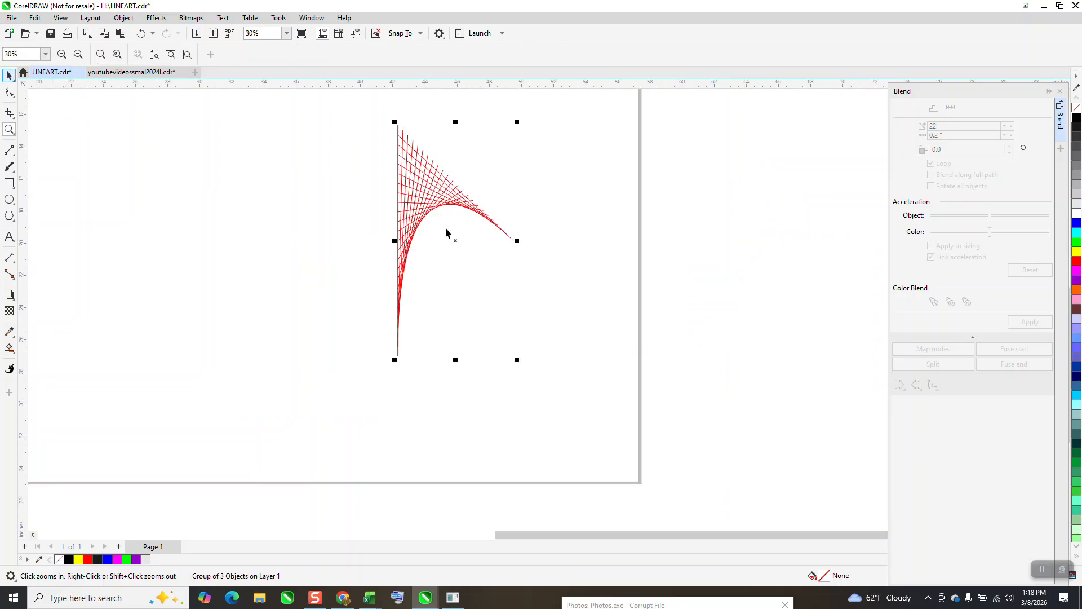
{"action": "left_click", "coordinate": [476, 241]}
{"action": "left_click", "coordinate": [442, 179]}
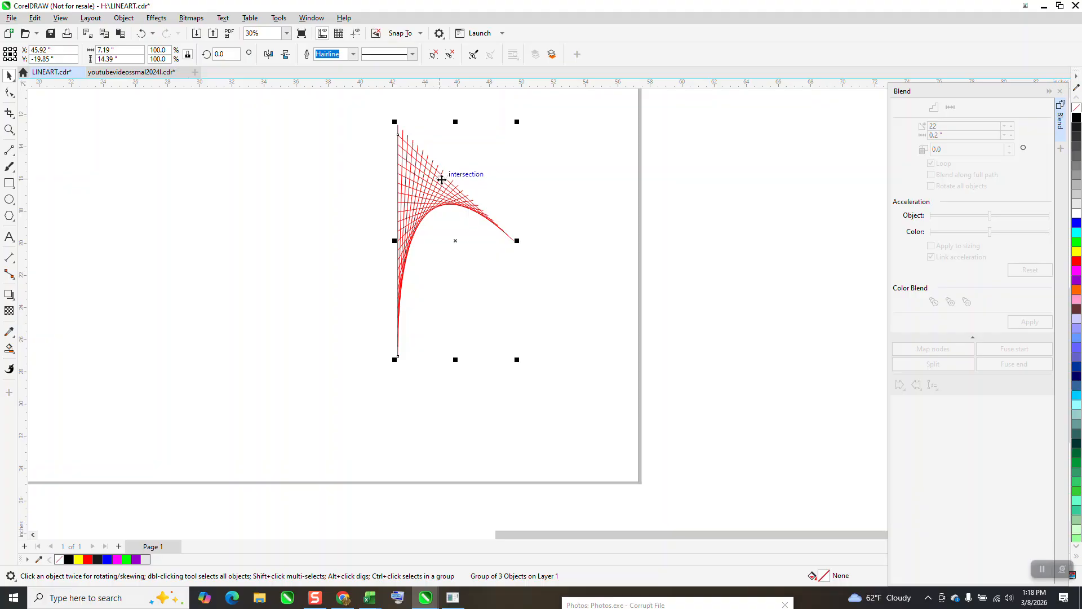
{"action": "left_click_drag", "start_coordinate": [511, 239], "coordinate": [375, 236]}
{"action": "right_click", "coordinate": [376, 236]}
{"action": "scroll", "coordinate": [376, 317], "scroll_direction": "down", "scroll_amount": 2}
{"action": "left_click_drag", "start_coordinate": [290, 177], "coordinate": [518, 386]}
{"action": "key", "text": "ctrl+g"}
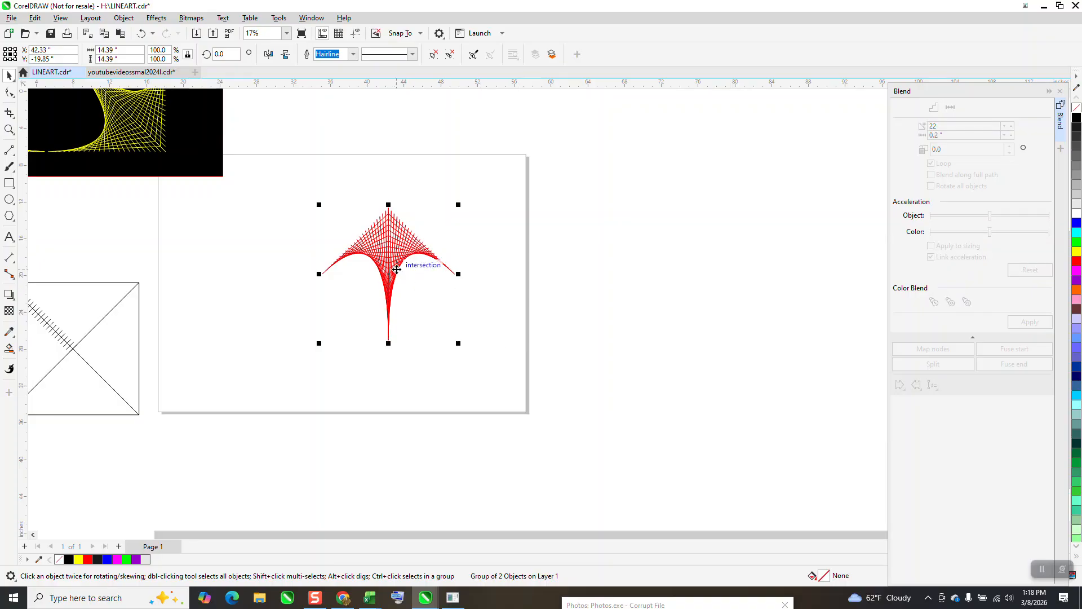
Step: Set the group's rotation centre at its bottom tip, rotate a copy by 90 degrees and repeat the duplication twice for four pieces
{"action": "left_click", "coordinate": [397, 269]}
{"action": "left_click_drag", "start_coordinate": [388, 325], "coordinate": [388, 340]}
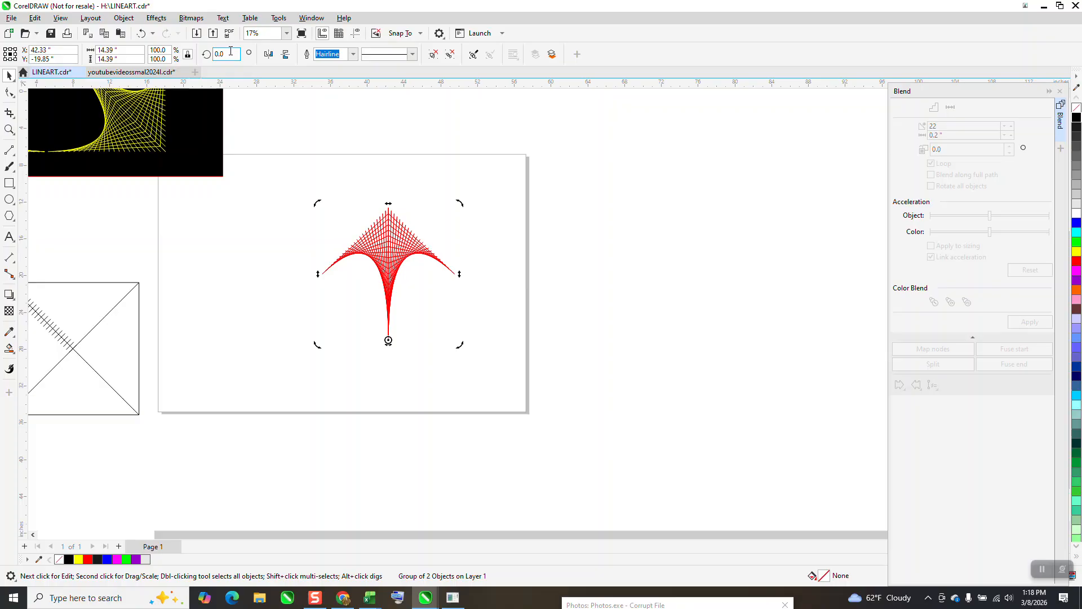
{"action": "type", "text": "90"}
{"action": "key", "text": "Return"}
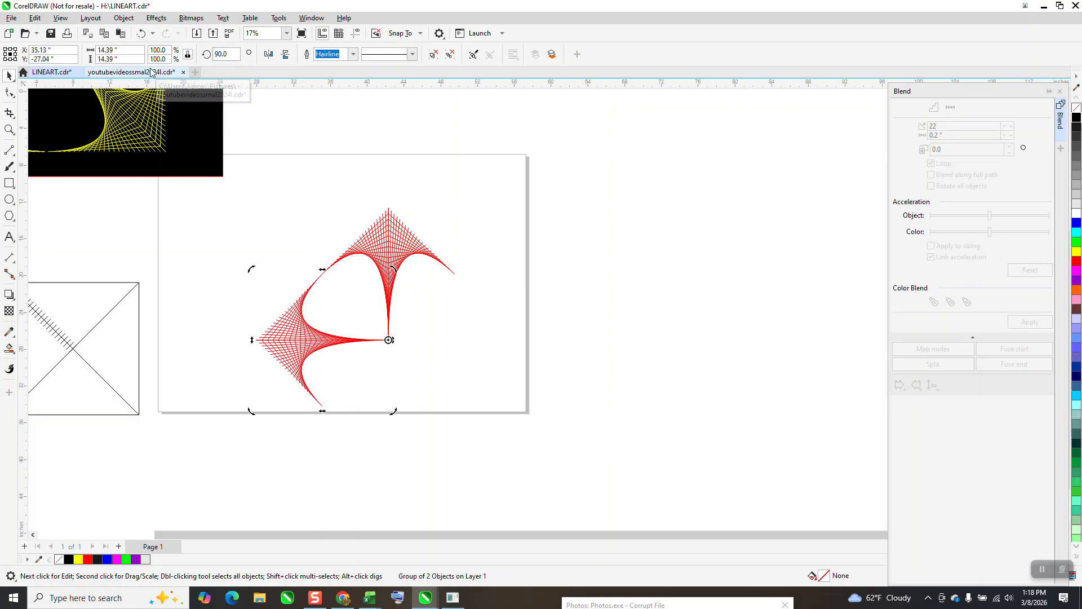
{"action": "key", "text": "ctrl+d"}
{"action": "key", "text": "ctrl+d"}
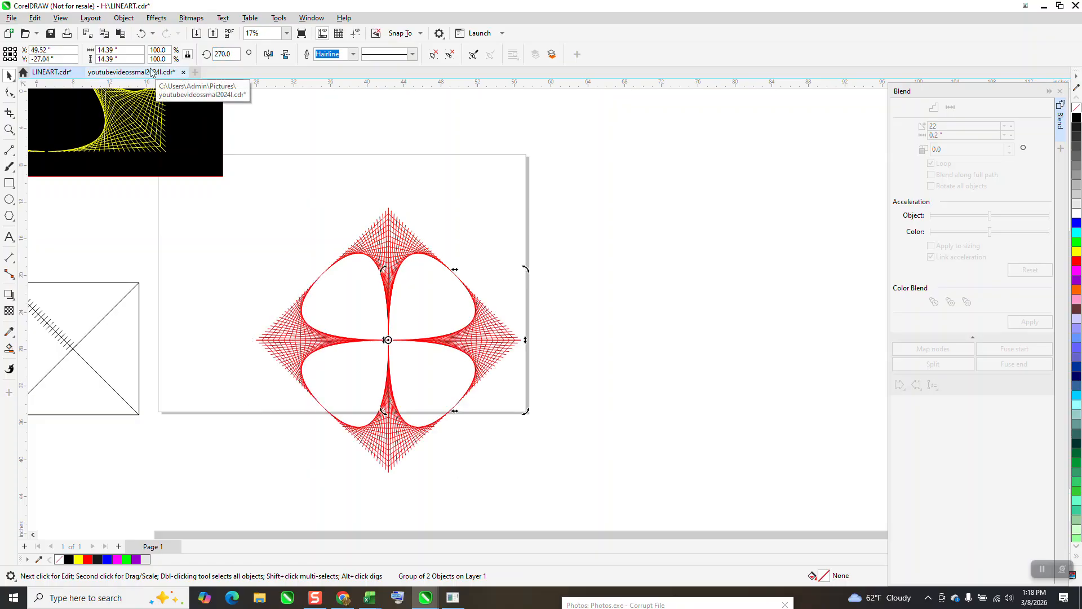
Step: Group the four red pieces and rotate the group to 45 degrees, centred on the page
{"action": "scroll", "coordinate": [338, 187], "scroll_direction": "down", "scroll_amount": 1}
{"action": "left_click_drag", "start_coordinate": [699, 521], "coordinate": [700, 522]}
{"action": "key", "text": "ctrl+g"}
{"action": "left_click", "coordinate": [220, 52]}
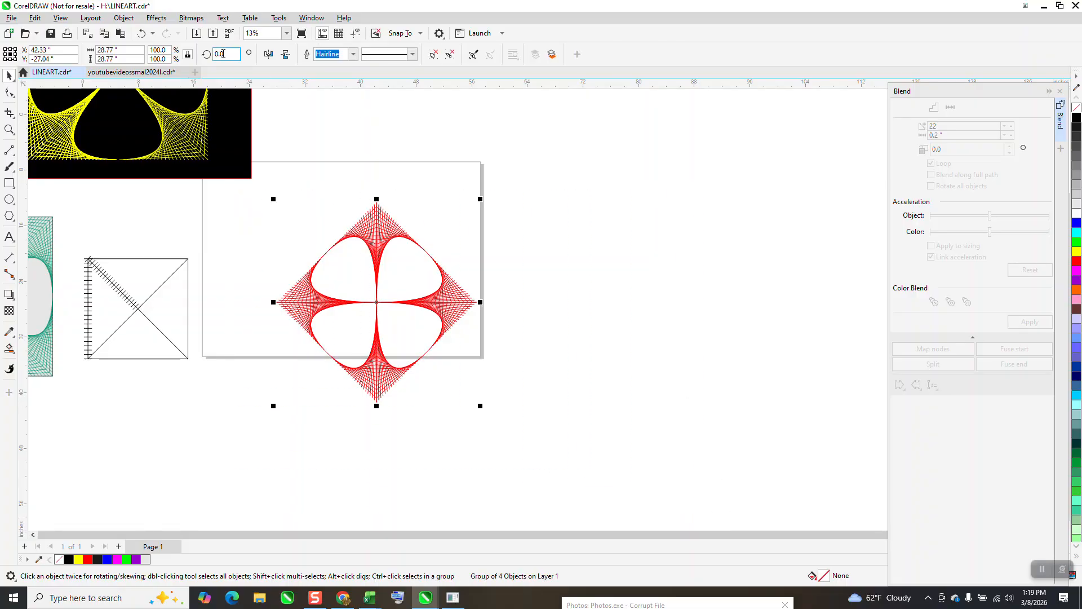
{"action": "type", "text": "45"}
{"action": "key", "text": "Return"}
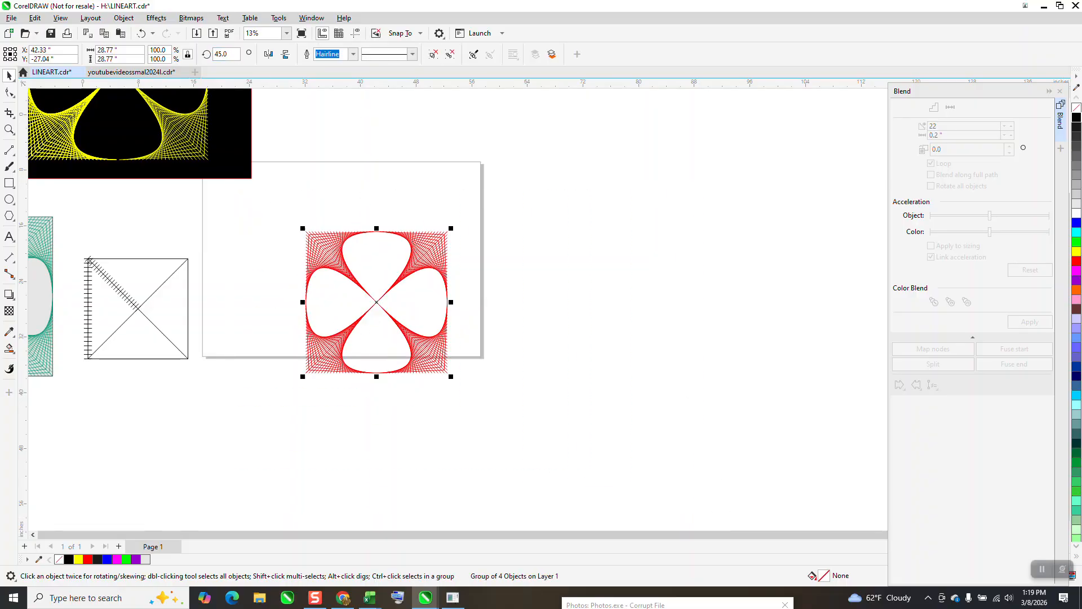
{"action": "key", "text": "p"}
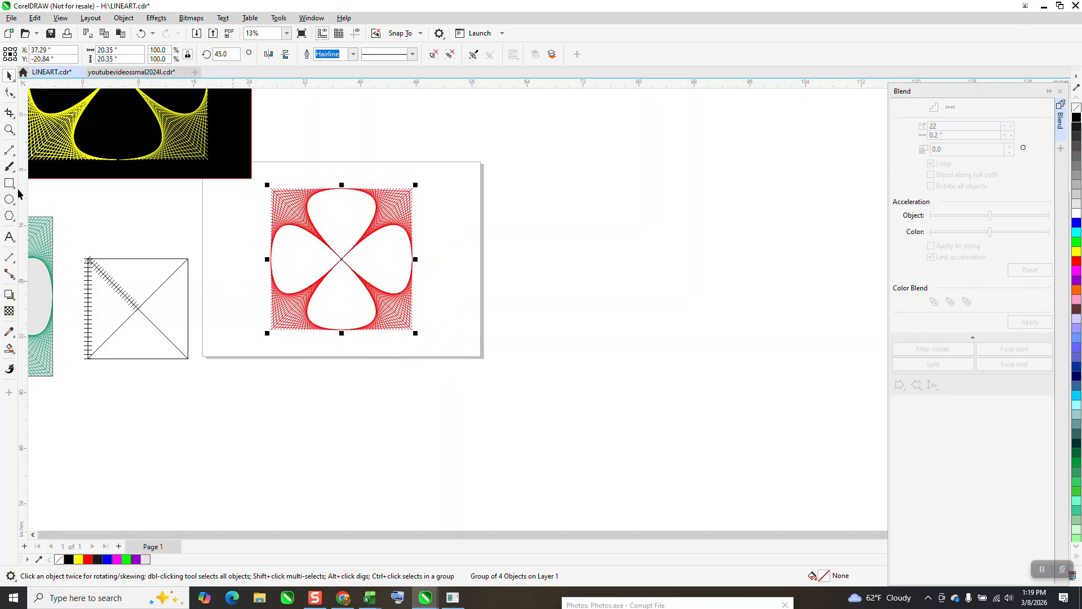
Step: Compare the upper-right corner of the red pattern with the same corner of the green reference pattern
{"action": "left_click", "coordinate": [9, 130]}
{"action": "left_click_drag", "start_coordinate": [375, 192], "coordinate": [458, 219]}
{"action": "right_click", "coordinate": [457, 220]}
{"action": "scroll", "coordinate": [443, 180], "scroll_direction": "down", "scroll_amount": 8}
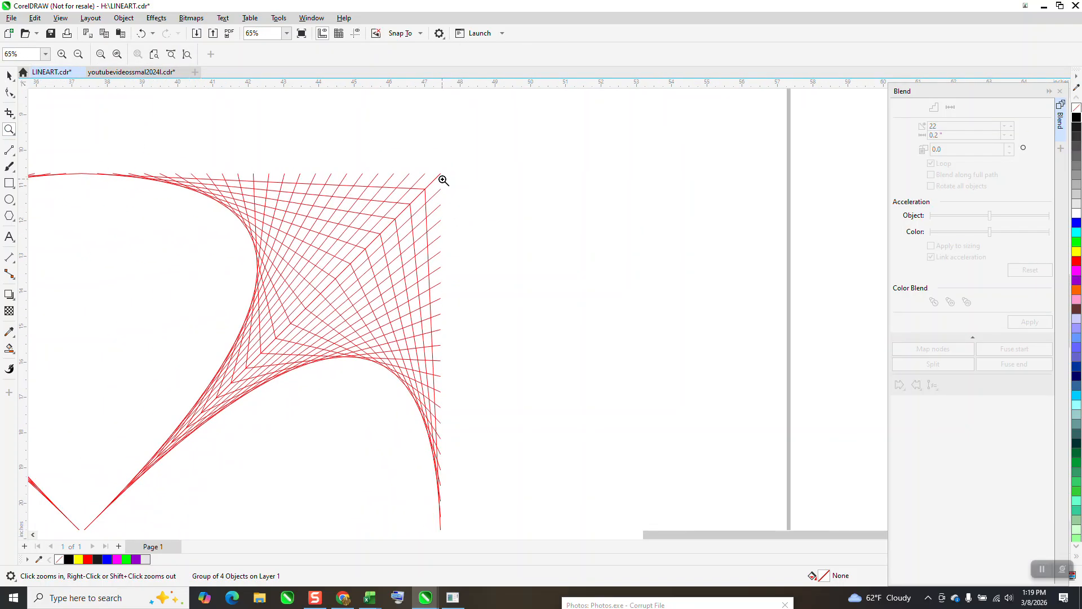
{"action": "scroll", "coordinate": [124, 278], "scroll_direction": "down", "scroll_amount": 3}
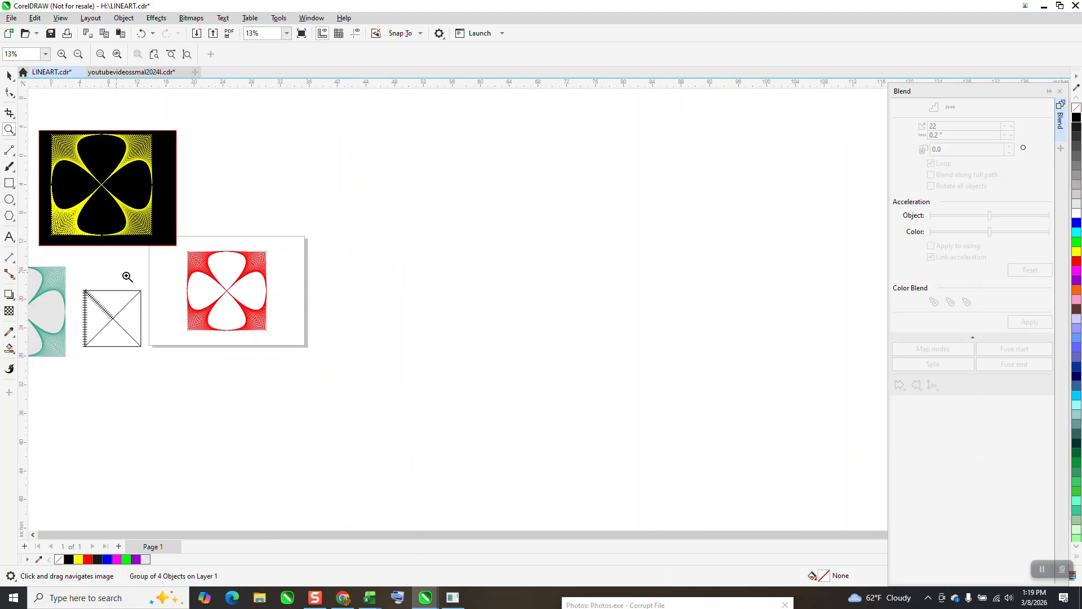
{"action": "left_click_drag", "start_coordinate": [59, 267], "coordinate": [72, 285]}
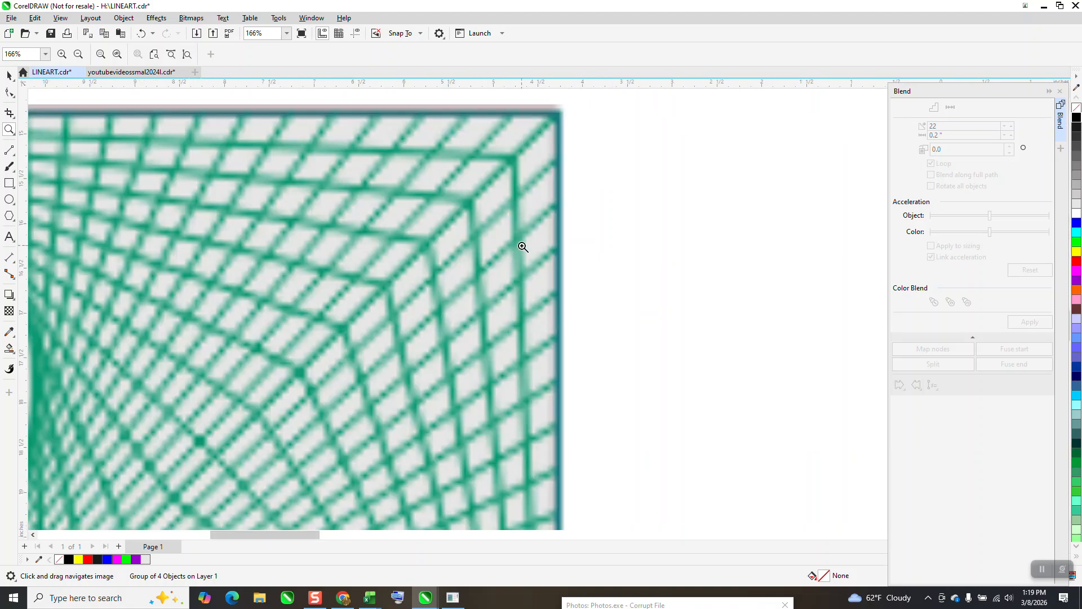
{"action": "scroll", "coordinate": [530, 222], "scroll_direction": "down", "scroll_amount": 6}
{"action": "scroll", "coordinate": [108, 170], "scroll_direction": "down", "scroll_amount": 2}
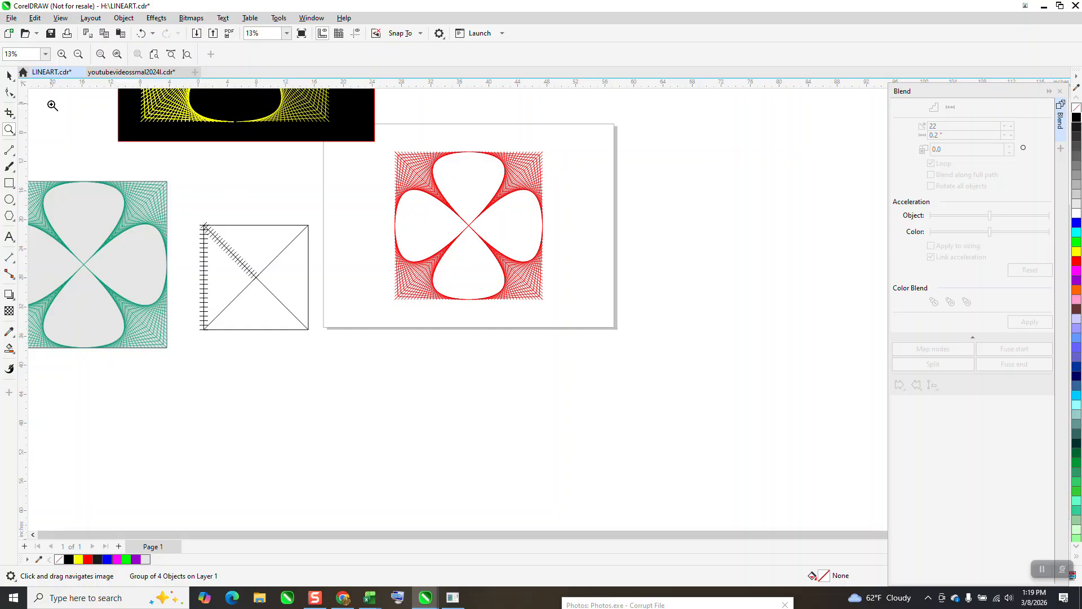
{"action": "left_click", "coordinate": [9, 76]}
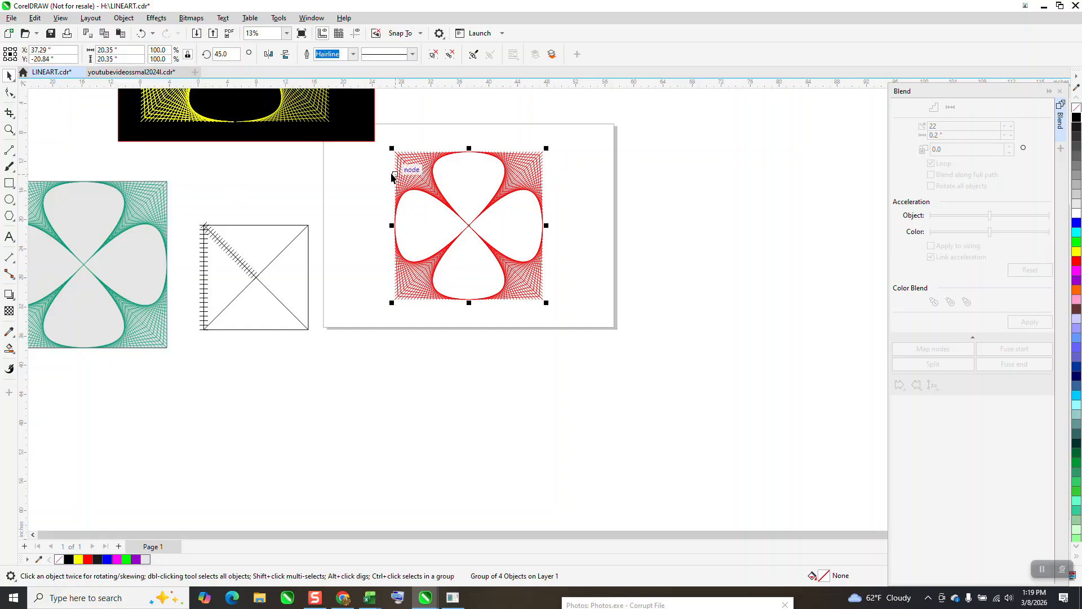
Step: Draw a 20.35-inch square frame around the outer edges of the red pattern
{"action": "left_click", "coordinate": [9, 183]}
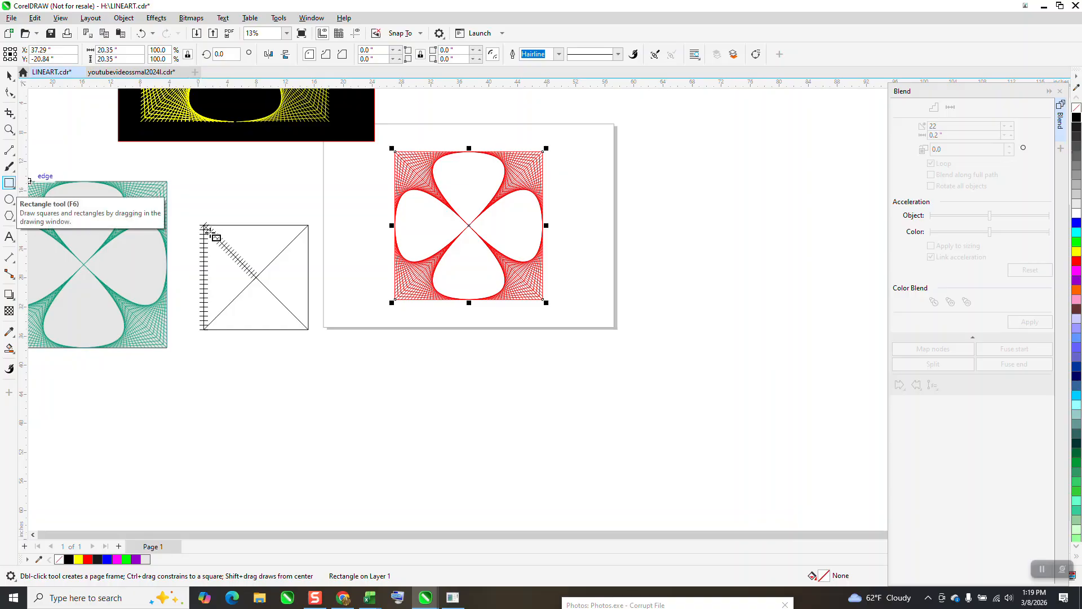
{"action": "key", "text": "z"}
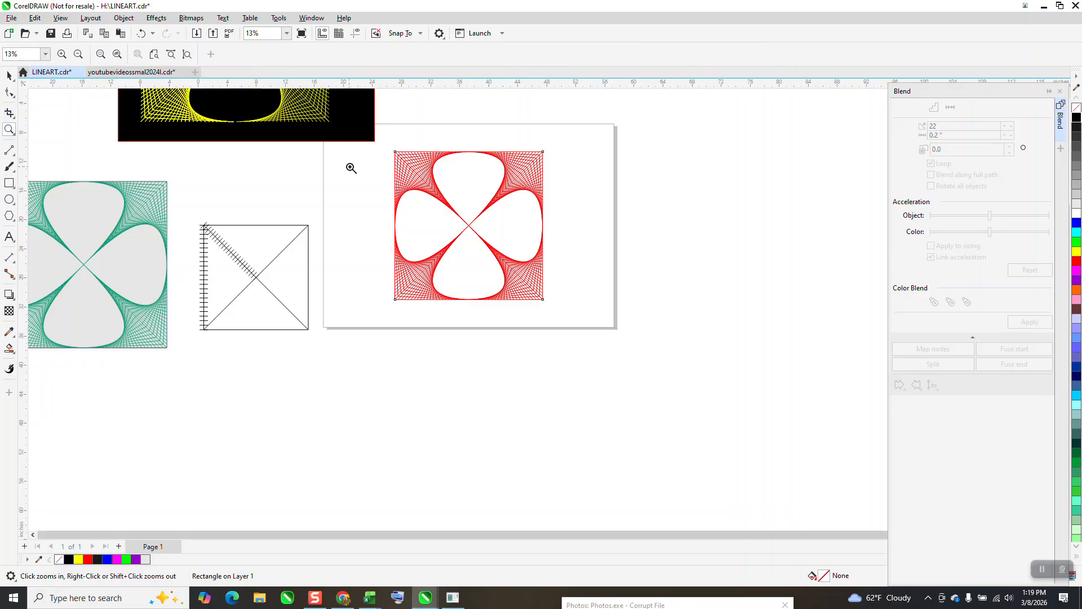
{"action": "left_click_drag", "start_coordinate": [386, 142], "coordinate": [584, 324]}
Step: Give the pattern and its square frame a yellow outline and move the black rectangle from the reference behind them
{"action": "left_click", "coordinate": [7, 76]}
{"action": "scroll", "coordinate": [346, 215], "scroll_direction": "down", "scroll_amount": 1}
{"action": "left_click_drag", "start_coordinate": [308, 106], "coordinate": [649, 442]}
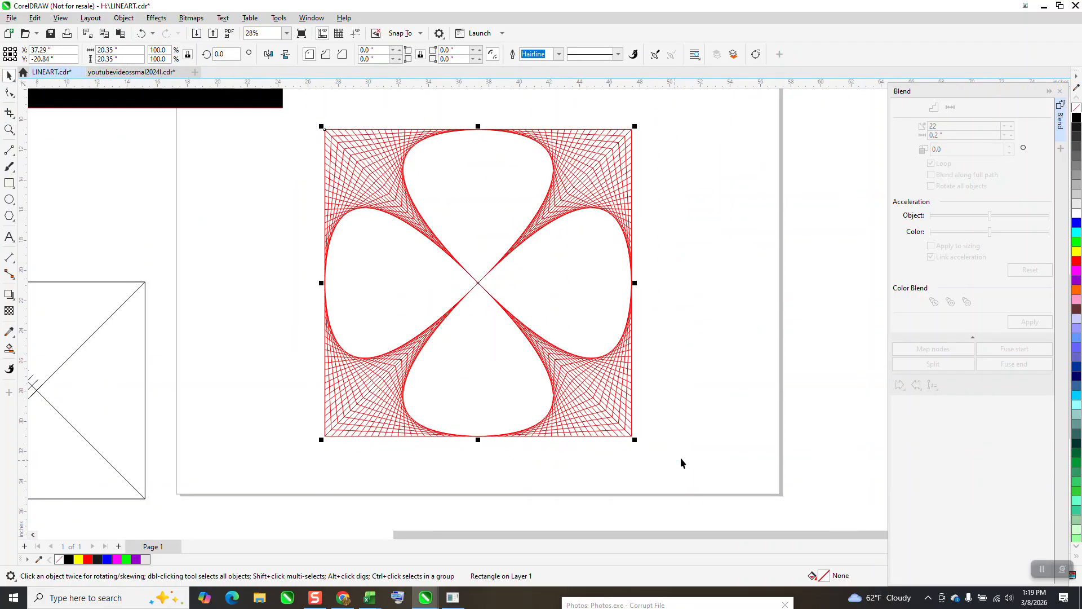
{"action": "right_click", "coordinate": [1076, 253]}
{"action": "left_click_drag", "start_coordinate": [152, 101], "coordinate": [580, 463]}
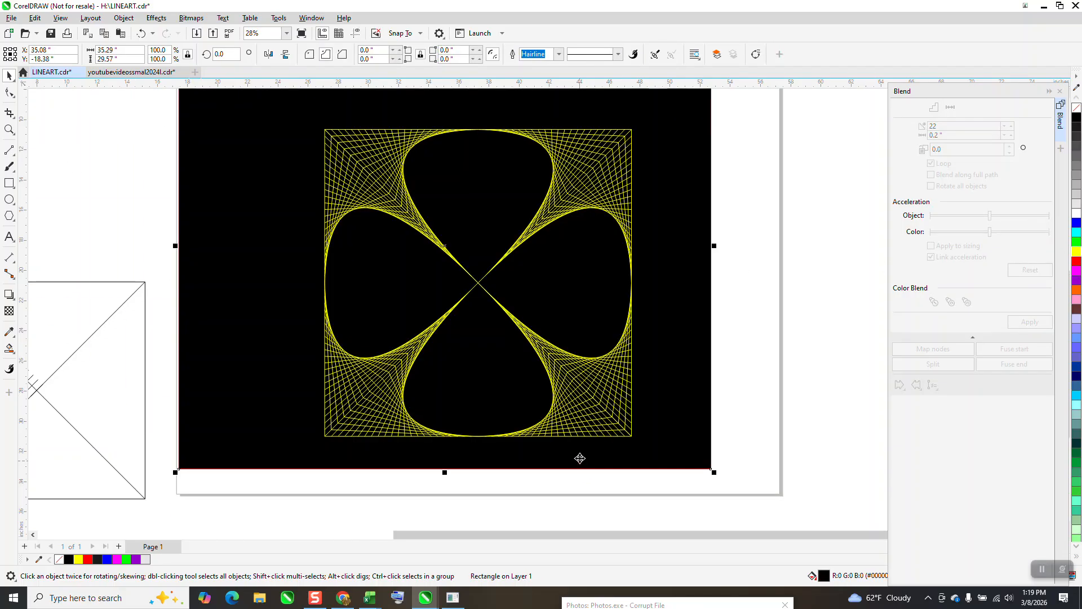
Step: Create a red shape from the pattern's upper petal with Smart Fill and move it off the page beside the black rectangle
{"action": "scroll", "coordinate": [488, 327], "scroll_direction": "down", "scroll_amount": 2}
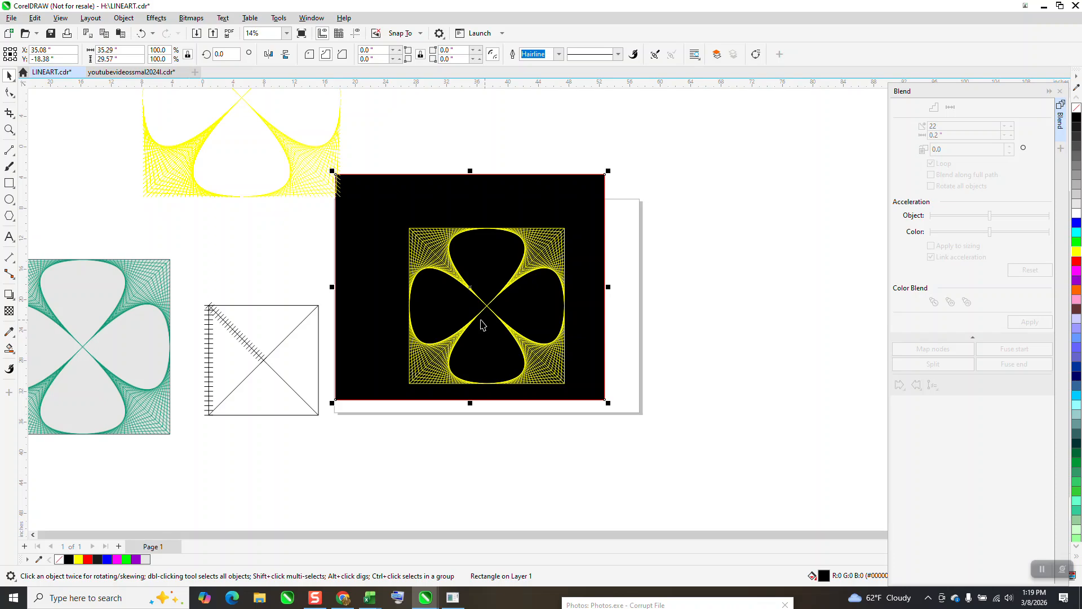
{"action": "scroll", "coordinate": [370, 318], "scroll_direction": "down", "scroll_amount": 1}
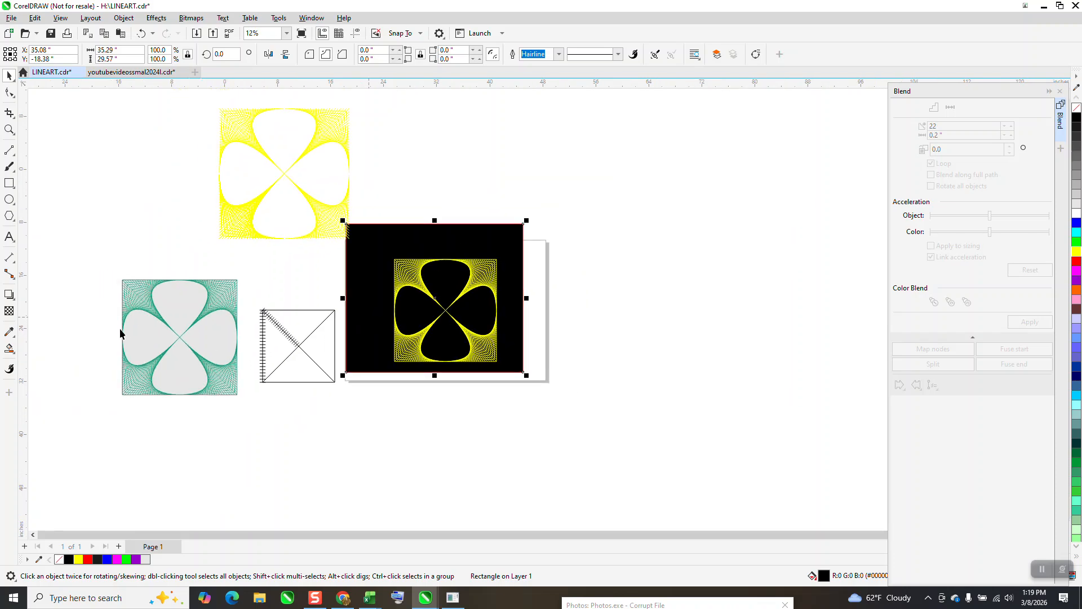
{"action": "left_click", "coordinate": [9, 348]}
{"action": "left_click", "coordinate": [453, 276]}
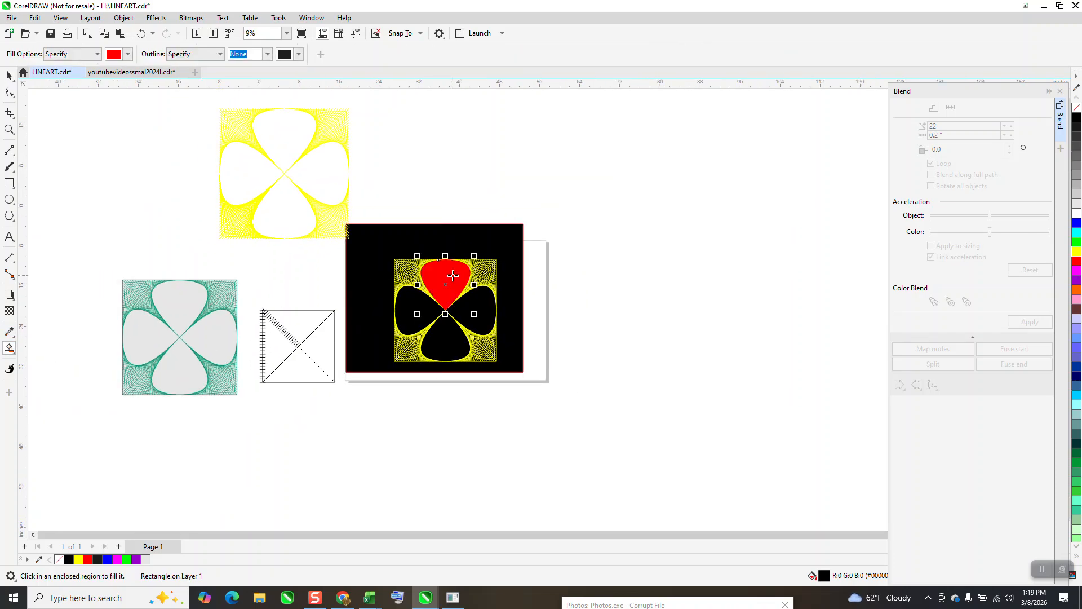
{"action": "key", "text": "Right"}
{"action": "key", "text": "Right"}
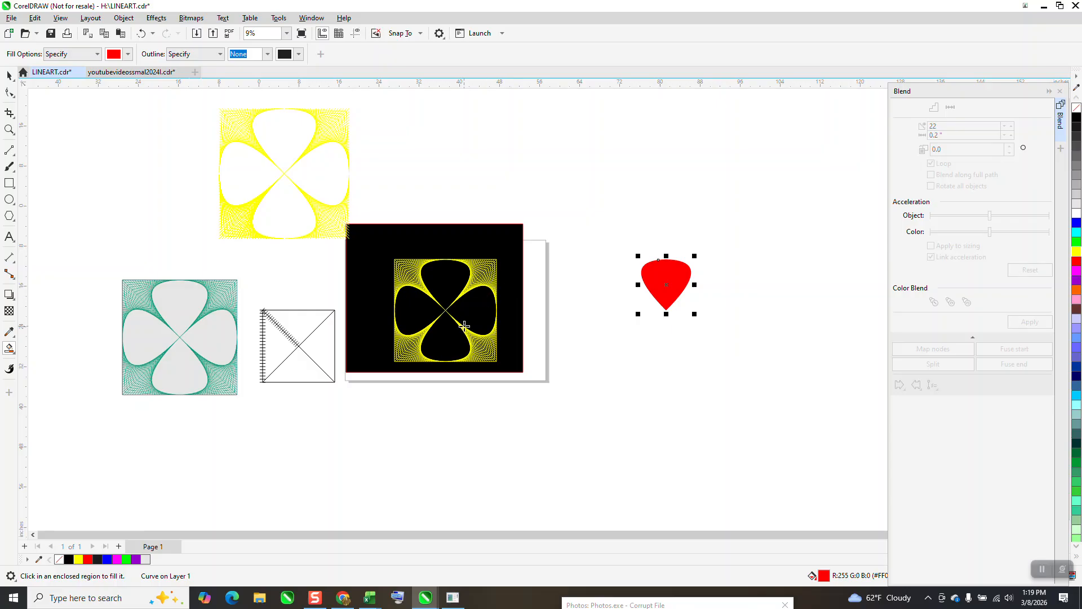
{"action": "left_click", "coordinate": [9, 129]}
{"action": "left_click_drag", "start_coordinate": [344, 231], "coordinate": [542, 393]}
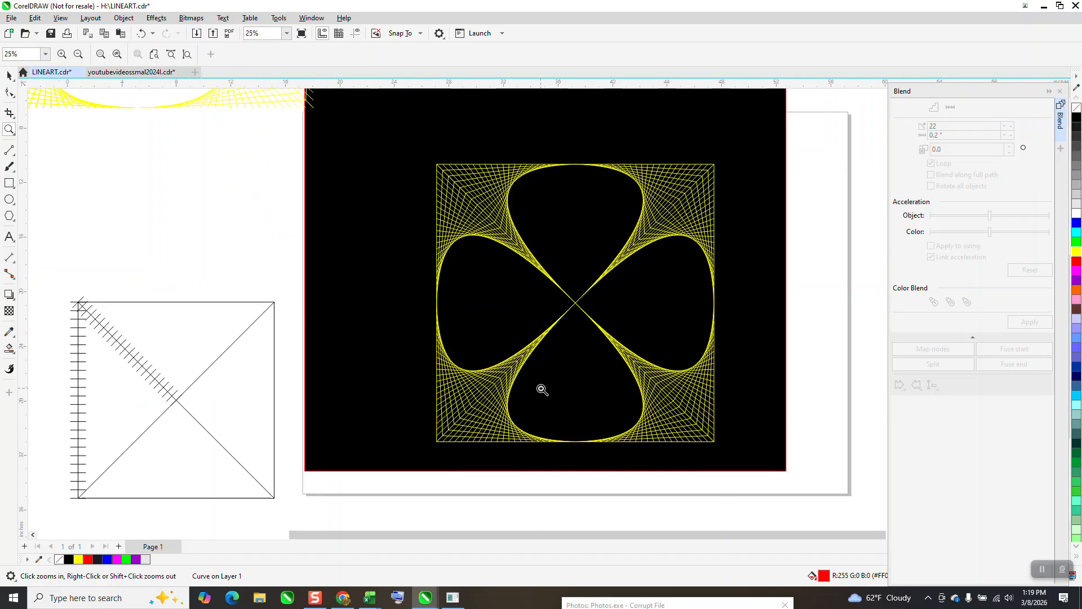